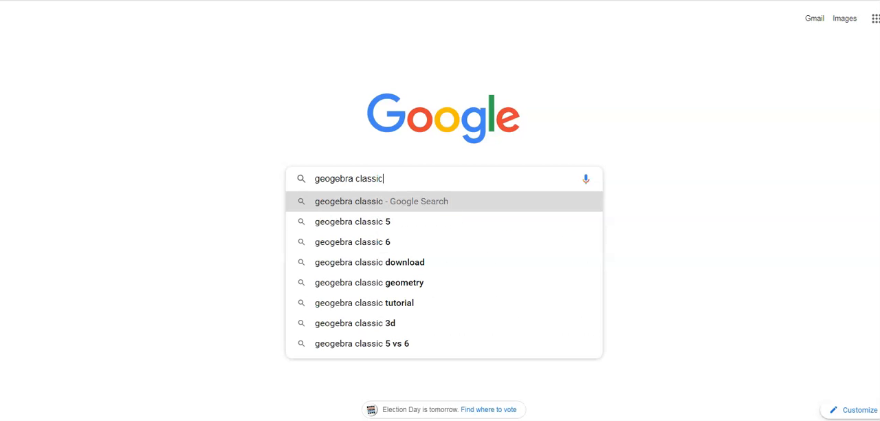
Step: Search the web for geogebra classic and open the GeoGebra Classic web app
{"action": "key", "text": "Return"}
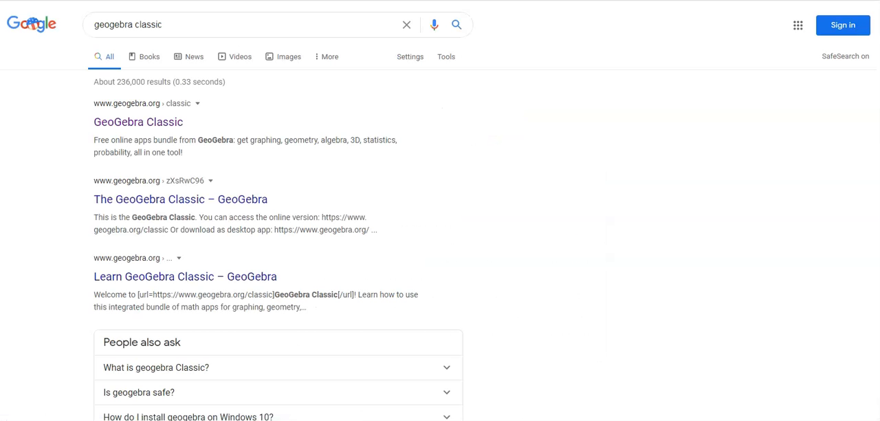
{"action": "left_click", "coordinate": [137, 121]}
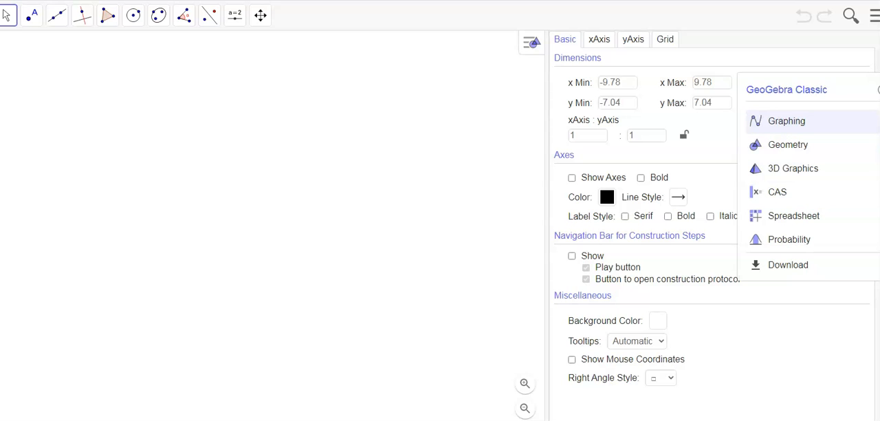
Step: Set the global rounding to 2 Decimal Places and close the settings
{"action": "left_click", "coordinate": [787, 121]}
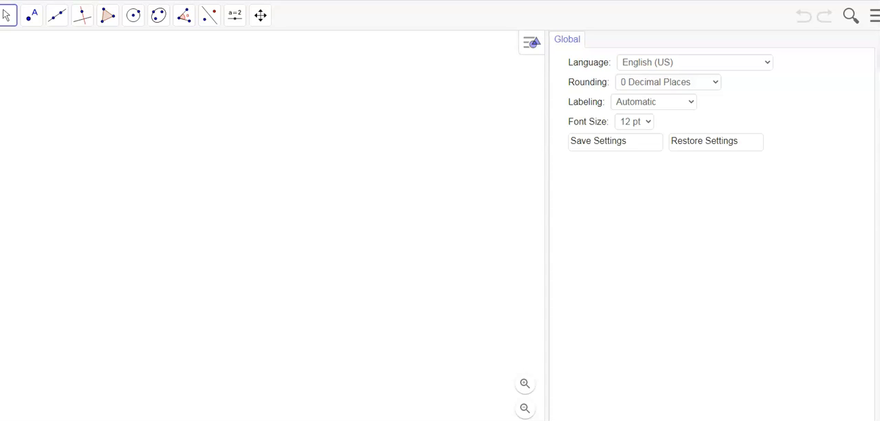
{"action": "left_click", "coordinate": [668, 82]}
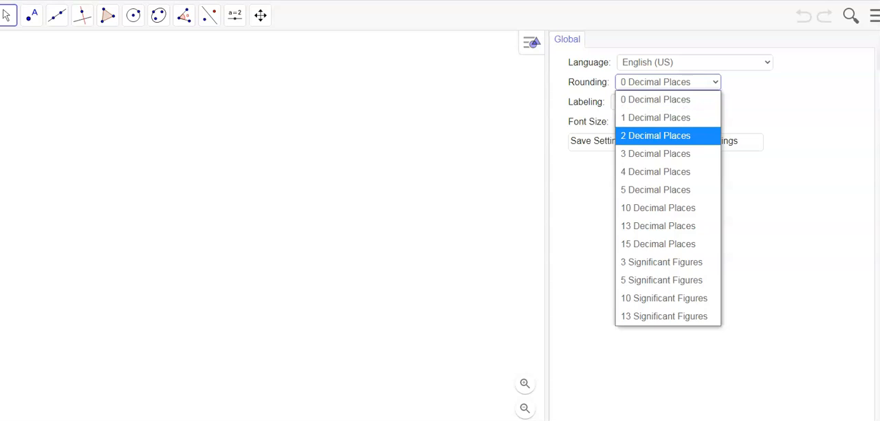
{"action": "left_click", "coordinate": [660, 135]}
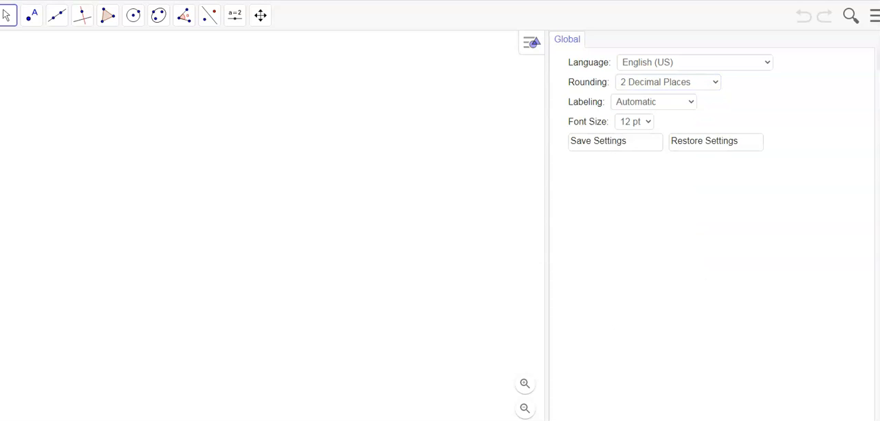
{"action": "left_click", "coordinate": [879, 40]}
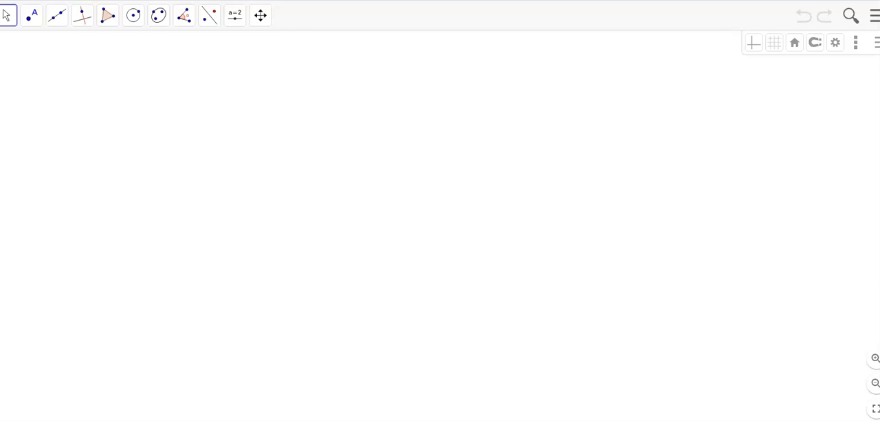
{"action": "left_click", "coordinate": [32, 15]}
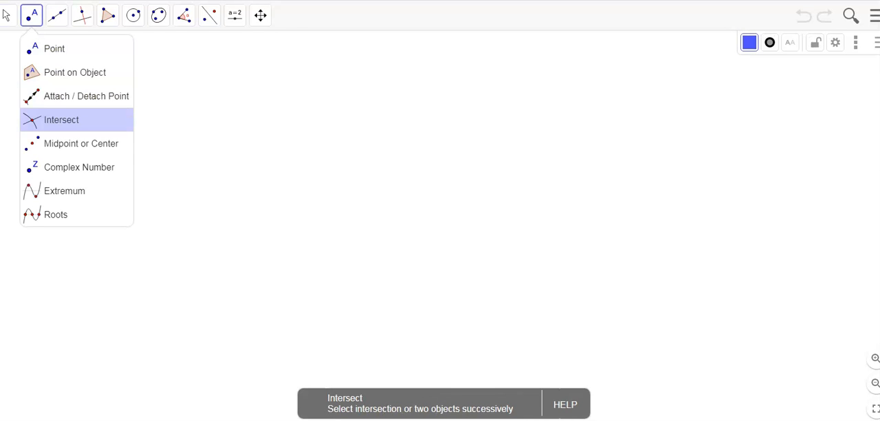
{"action": "mouse_move", "coordinate": [57, 17]}
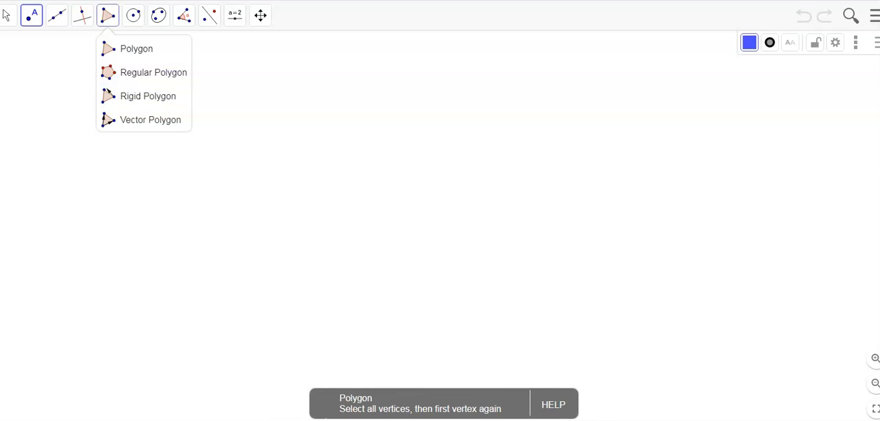
{"action": "mouse_move", "coordinate": [183, 15]}
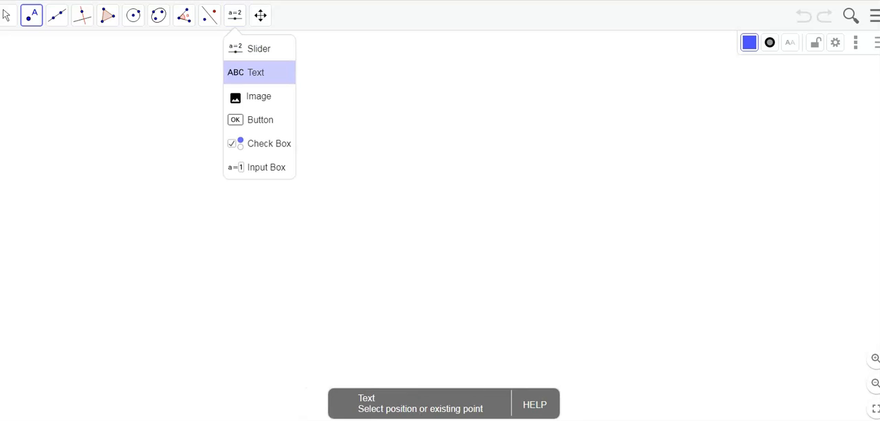
{"action": "left_click", "coordinate": [761, 106]}
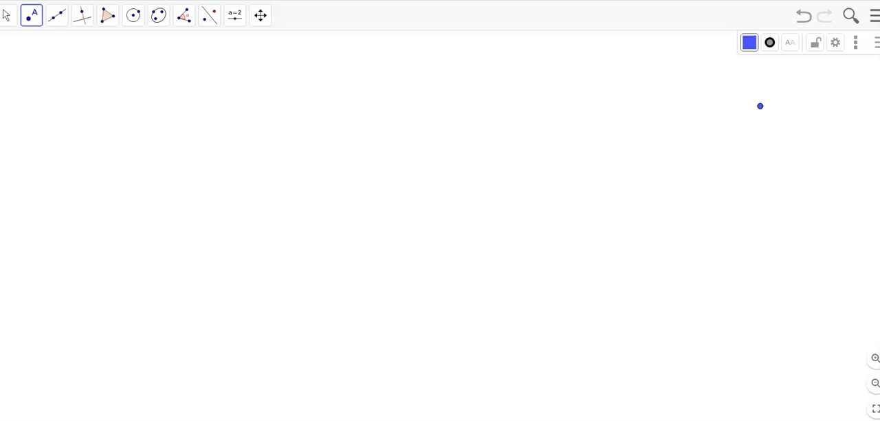
{"action": "key", "text": "ctrl+z"}
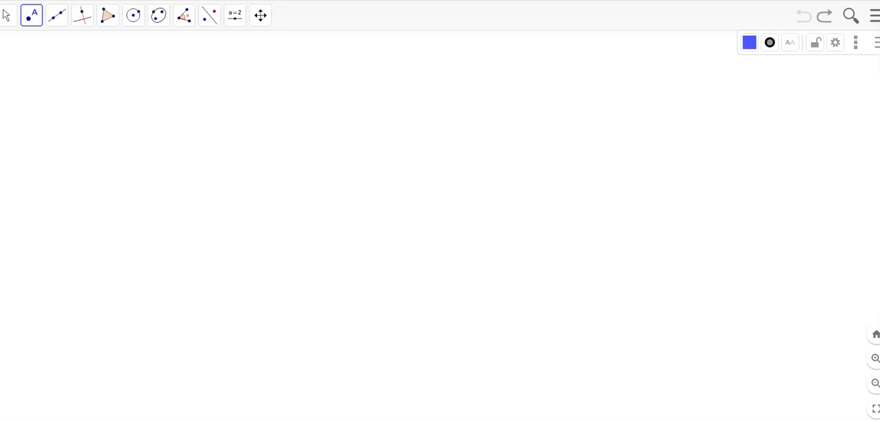
Step: Show the grid and the coordinate axes in the graphics view
{"action": "left_click", "coordinate": [877, 42]}
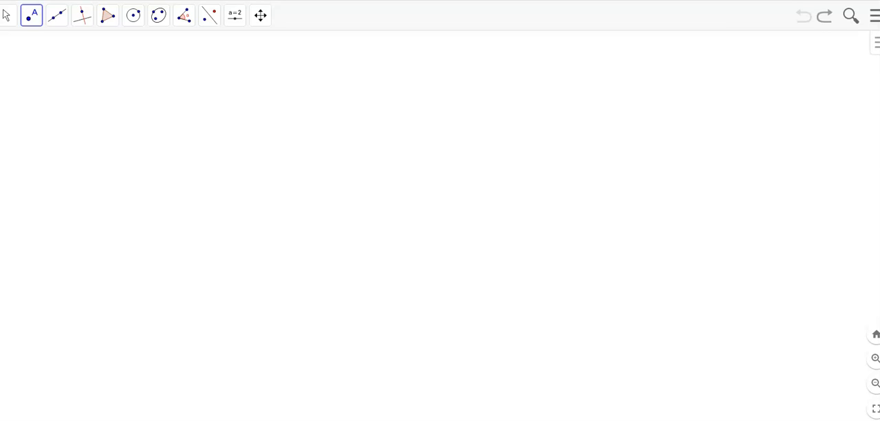
{"action": "left_click", "coordinate": [877, 43]}
{"action": "left_click", "coordinate": [855, 43]}
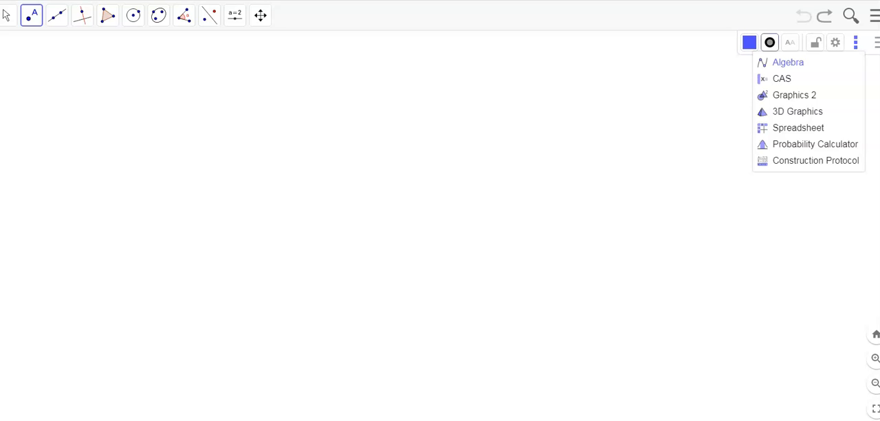
{"action": "left_click", "coordinate": [836, 42]}
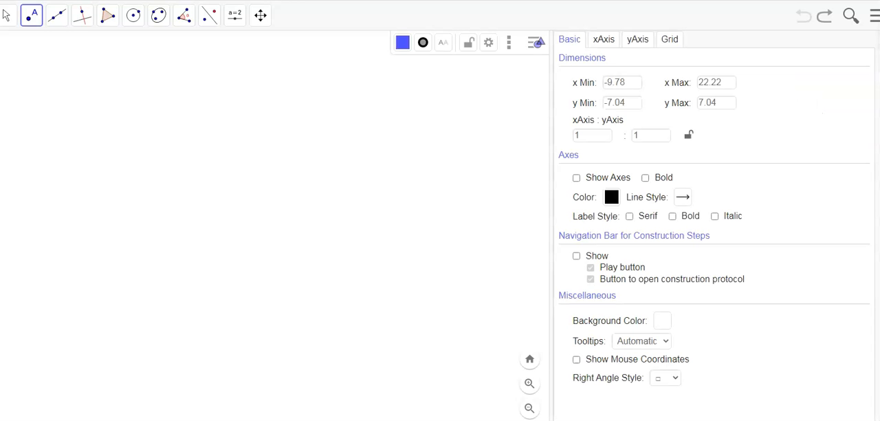
{"action": "left_click", "coordinate": [670, 40]}
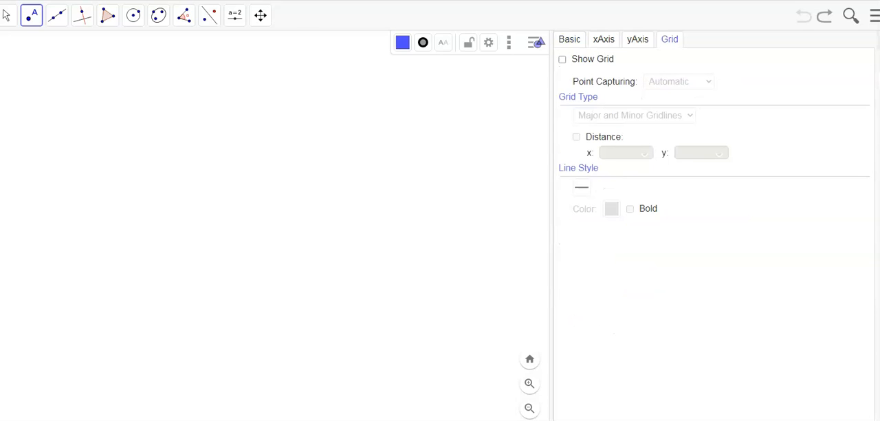
{"action": "left_click", "coordinate": [563, 59]}
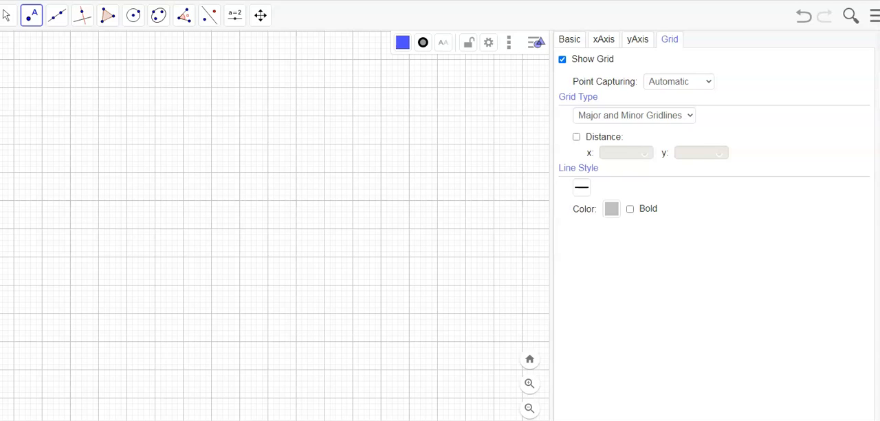
{"action": "key", "text": "Escape"}
{"action": "left_click", "coordinate": [877, 42]}
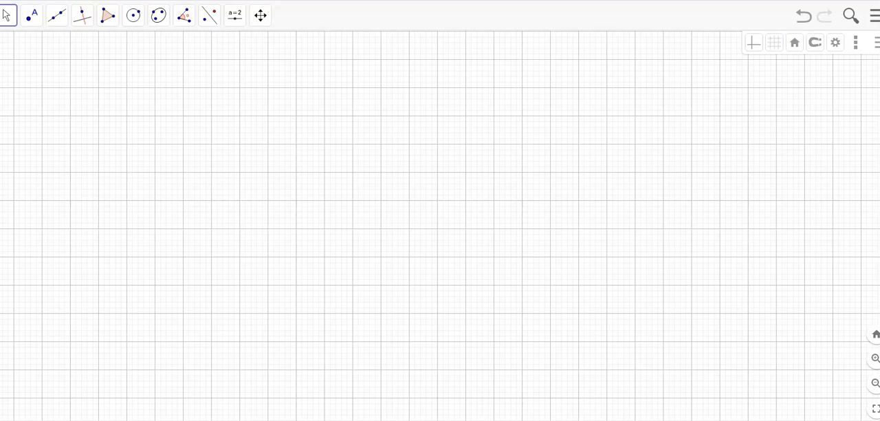
{"action": "left_click", "coordinate": [754, 43]}
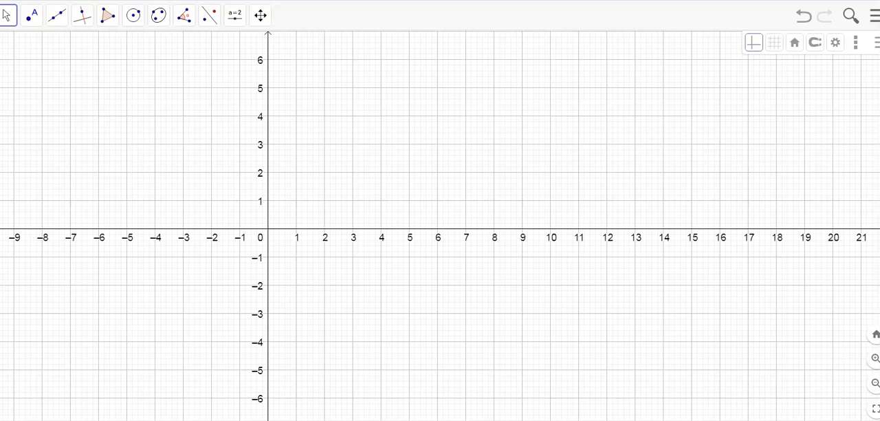
{"action": "left_click_drag", "start_coordinate": [344, 206], "coordinate": [497, 187]}
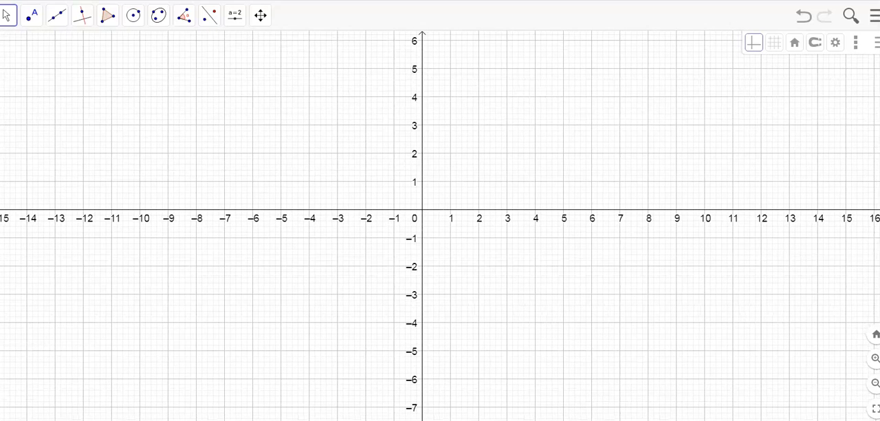
Step: Draw a triangle with the Polygon tool, with vertices at (1, 1), (3, 5) and (7, 2)
{"action": "left_click", "coordinate": [108, 16]}
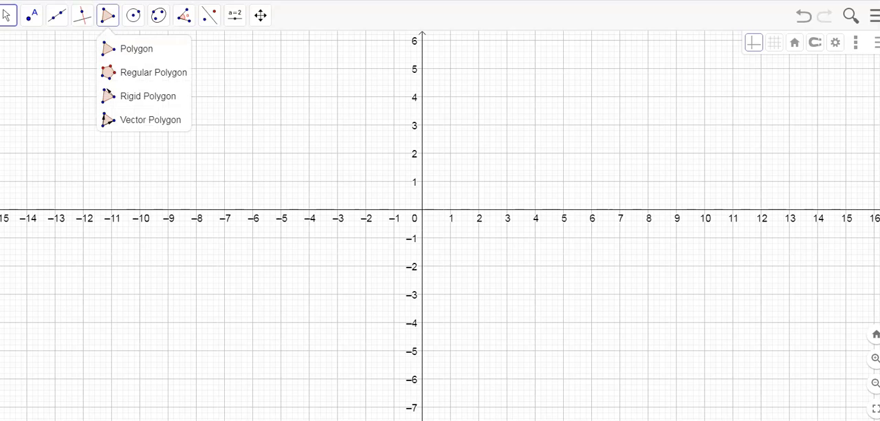
{"action": "left_click", "coordinate": [136, 48]}
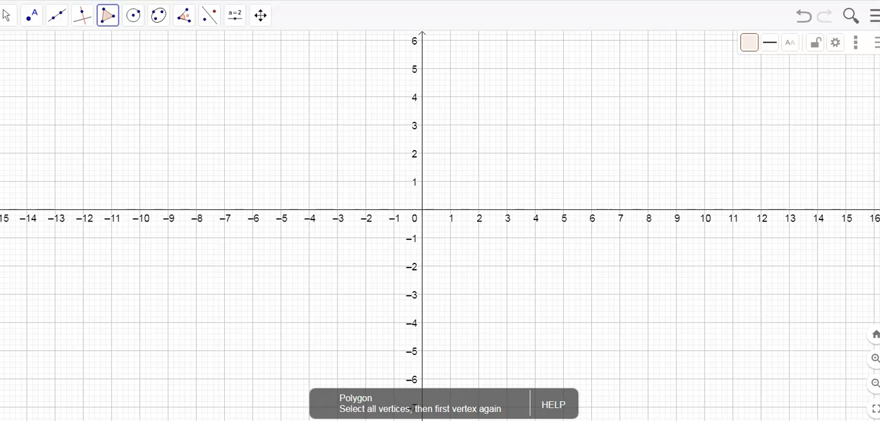
{"action": "left_click", "coordinate": [450, 182]}
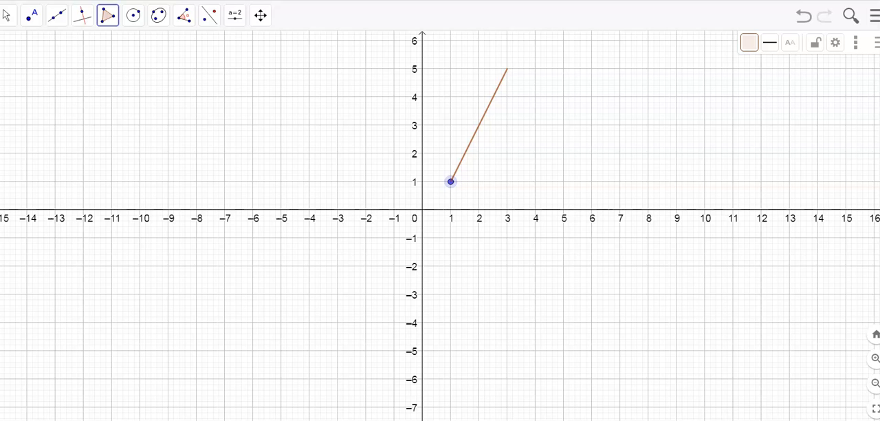
{"action": "left_click", "coordinate": [507, 69]}
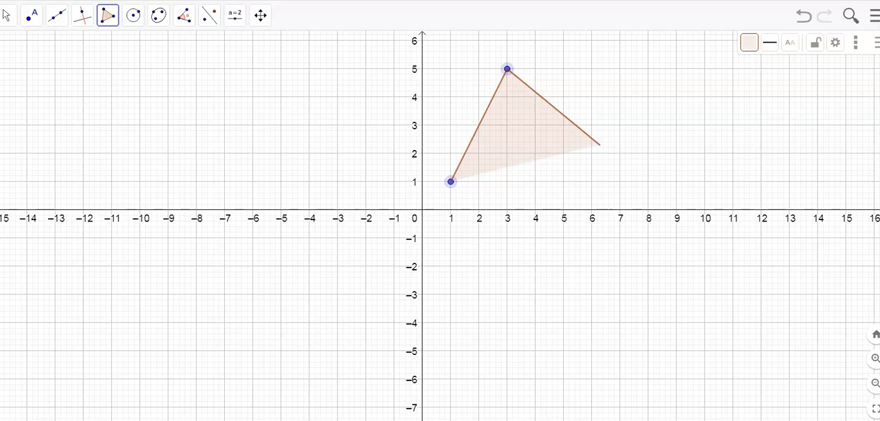
{"action": "left_click", "coordinate": [621, 154]}
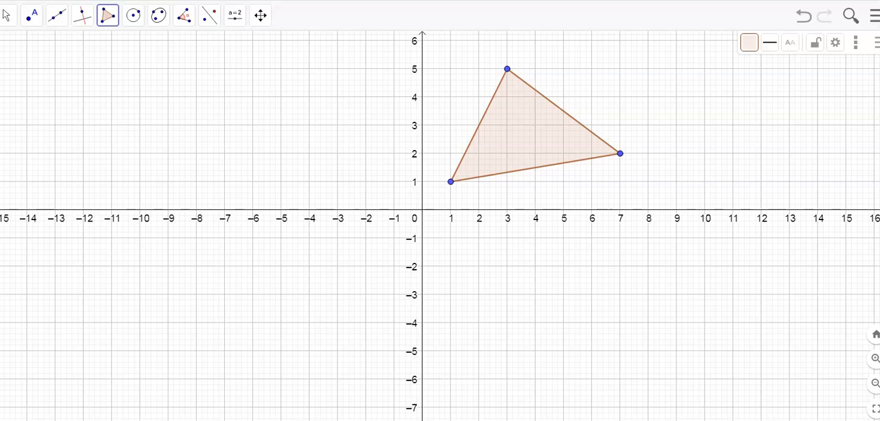
Step: Select the triangle's three vertices and show their labels
{"action": "left_click", "coordinate": [7, 15]}
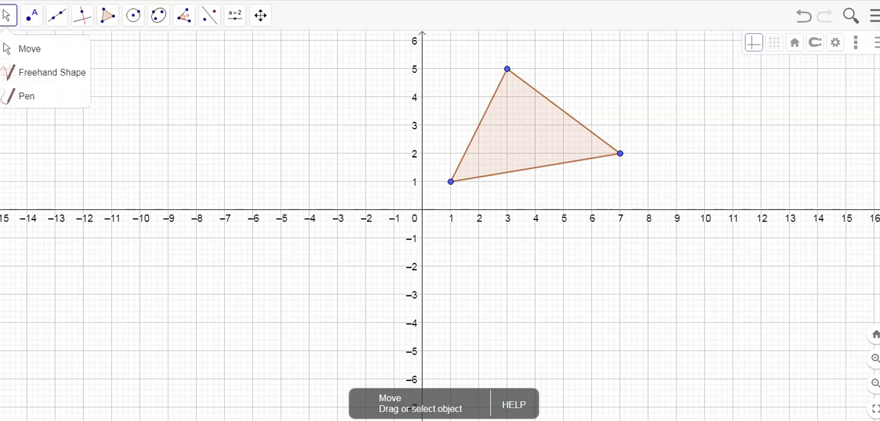
{"action": "mouse_move", "coordinate": [32, 15]}
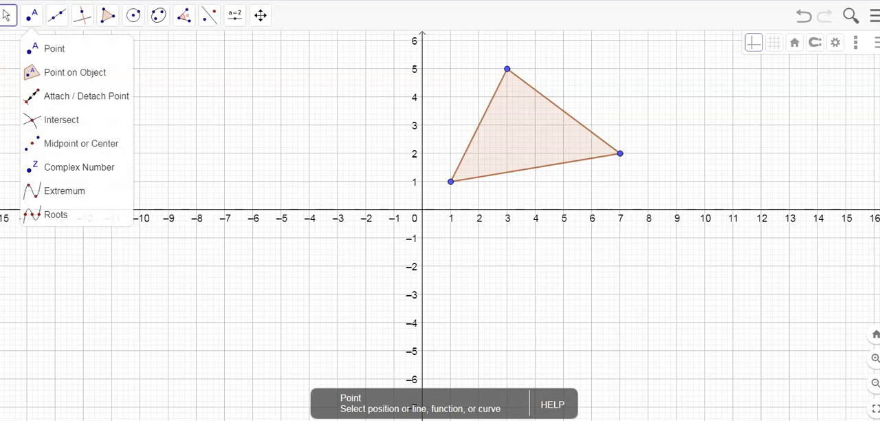
{"action": "left_click", "coordinate": [508, 69]}
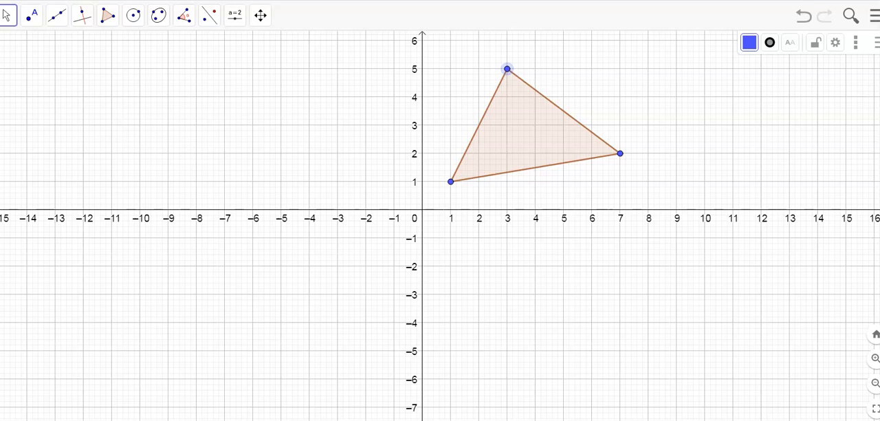
{"action": "left_click", "coordinate": [451, 182]}
{"action": "left_click", "coordinate": [620, 154], "text": "ctrl"}
{"action": "right_click", "coordinate": [507, 69]}
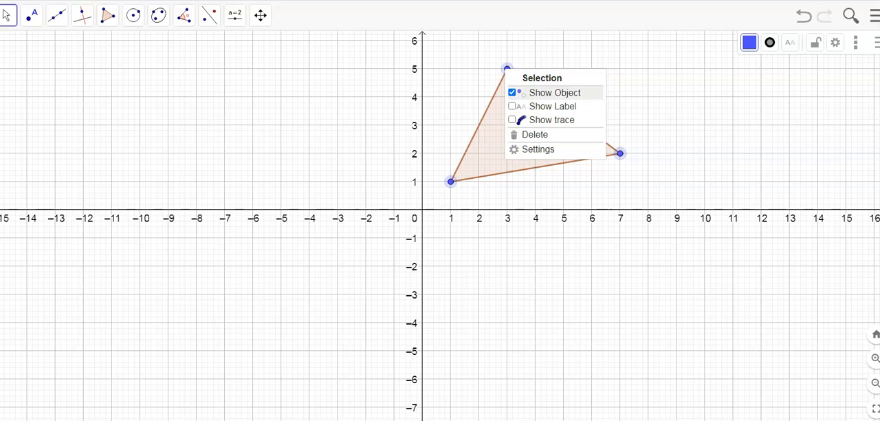
{"action": "left_click", "coordinate": [553, 106]}
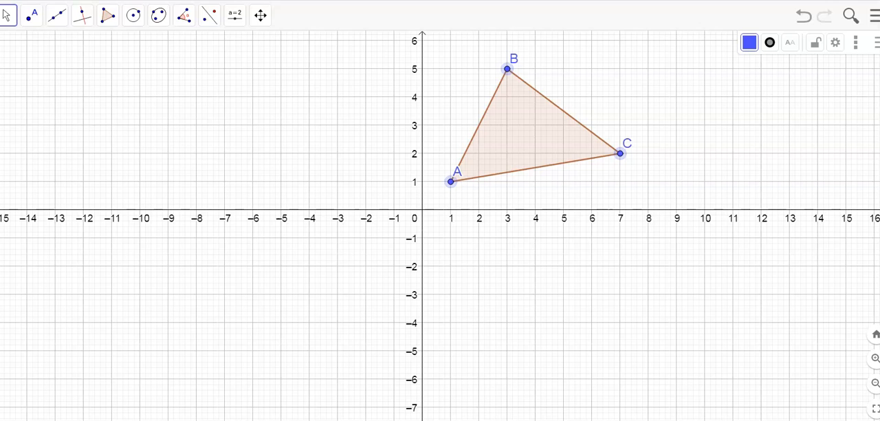
Step: Set the labels of the three selected vertices to Name & Value and close the settings
{"action": "right_click", "coordinate": [507, 69]}
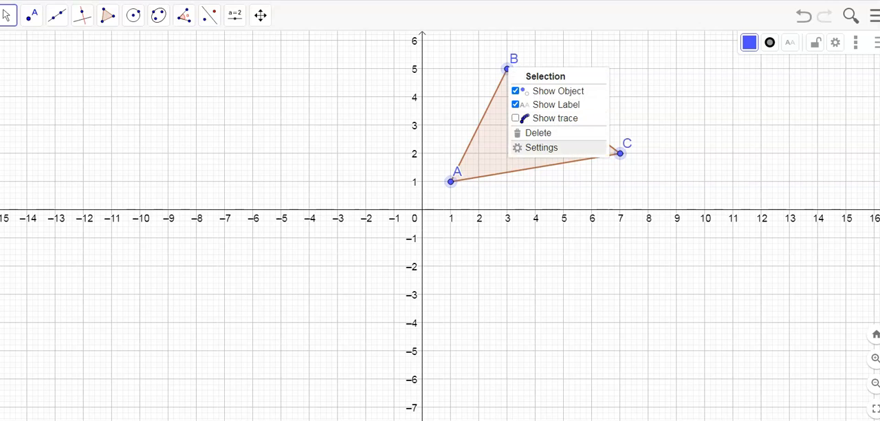
{"action": "left_click", "coordinate": [542, 147]}
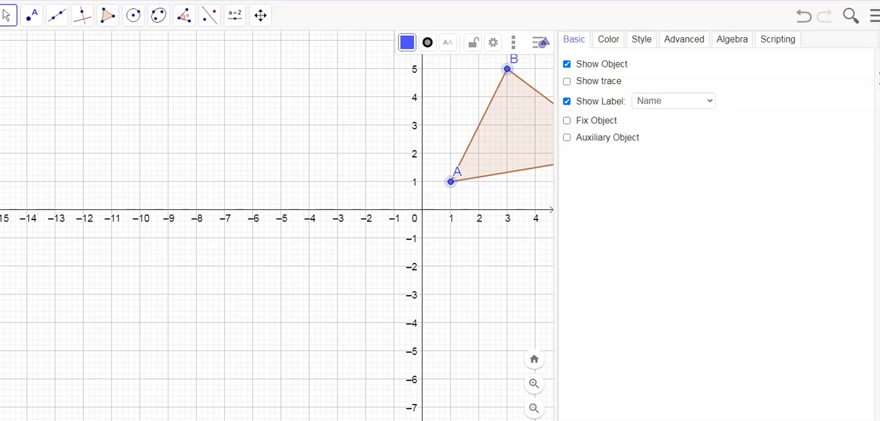
{"action": "left_click", "coordinate": [674, 101]}
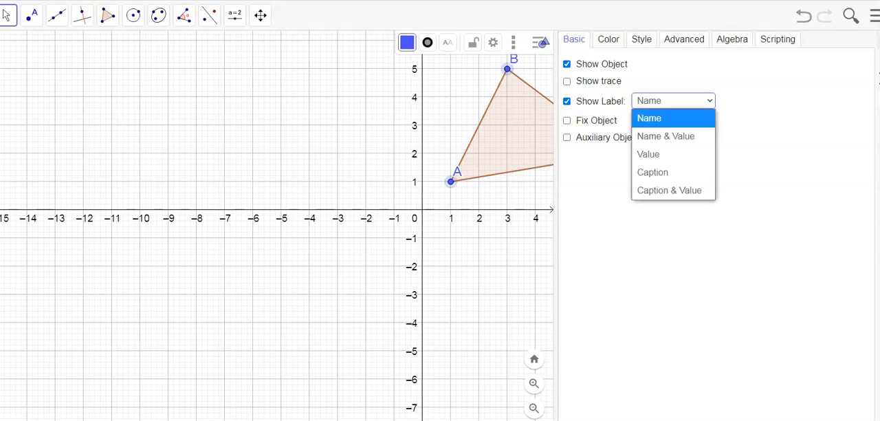
{"action": "left_click", "coordinate": [667, 137]}
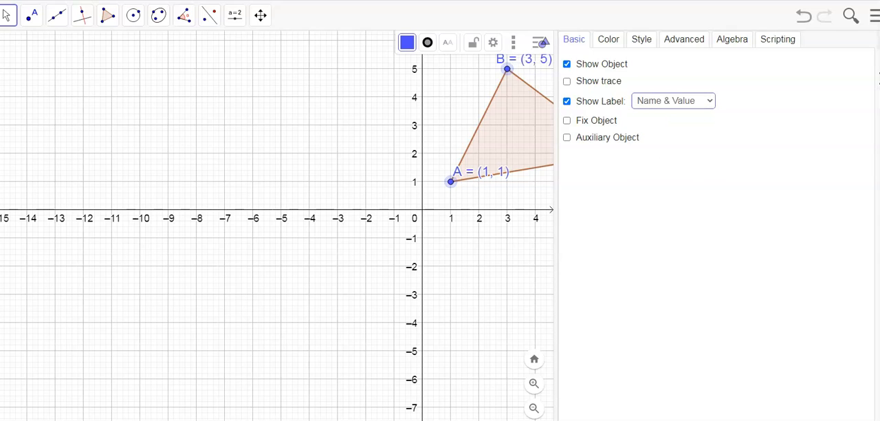
{"action": "left_click", "coordinate": [879, 40]}
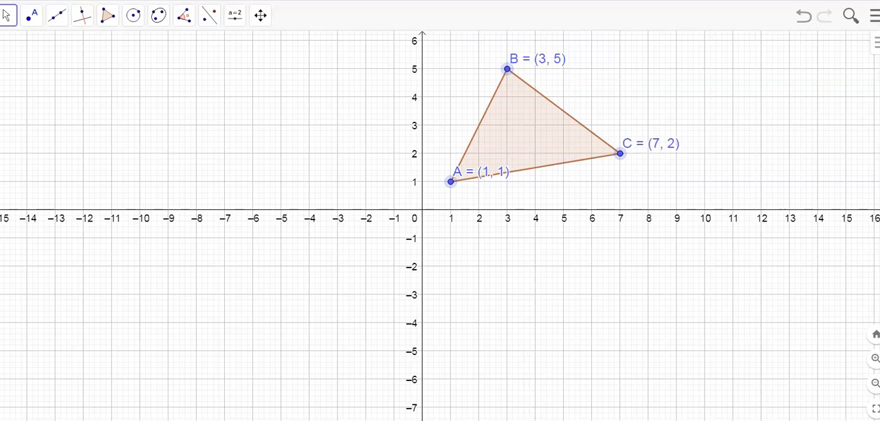
Step: Move the labels of A and C below their vertices and B's label directly above its vertex, clear of the triangle
{"action": "left_click_drag", "start_coordinate": [481, 172], "coordinate": [466, 200]}
{"action": "left_click_drag", "start_coordinate": [651, 143], "coordinate": [638, 177]}
{"action": "left_click_drag", "start_coordinate": [538, 58], "coordinate": [516, 49]}
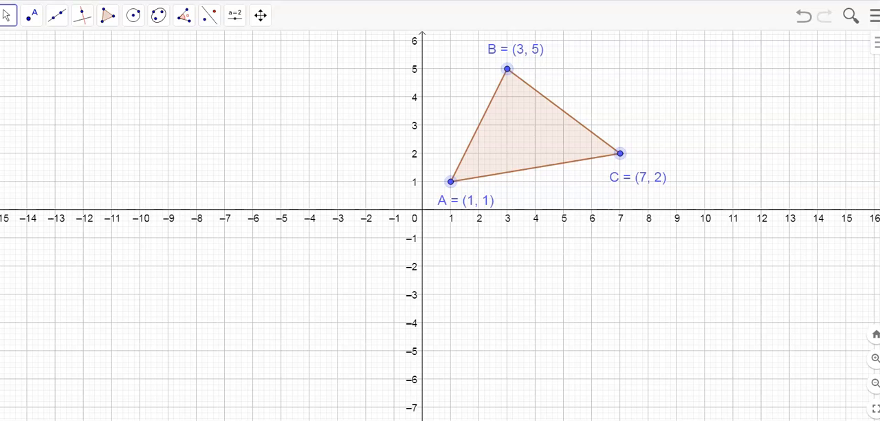
Step: Add the text "Translations" to the graph and place it as a heading in the upper part of the second quadrant
{"action": "left_click", "coordinate": [234, 15]}
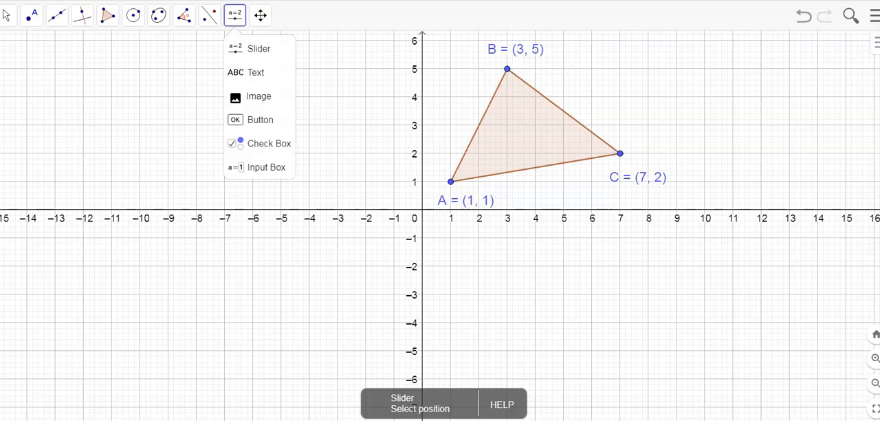
{"action": "left_click", "coordinate": [248, 72]}
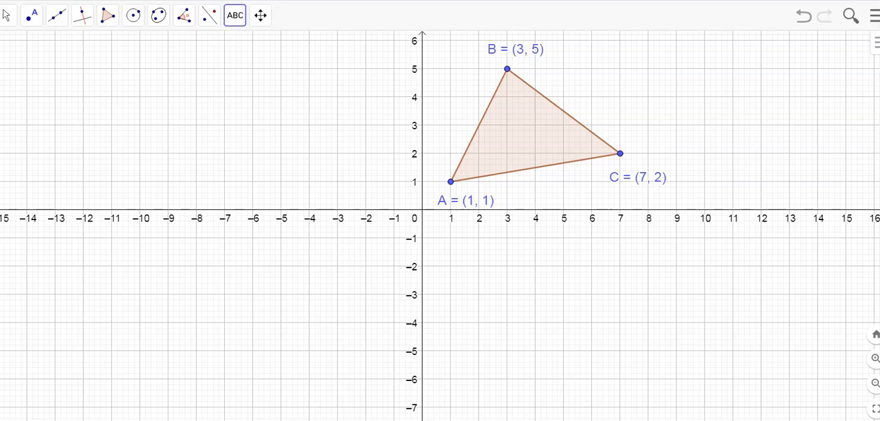
{"action": "left_click", "coordinate": [207, 124]}
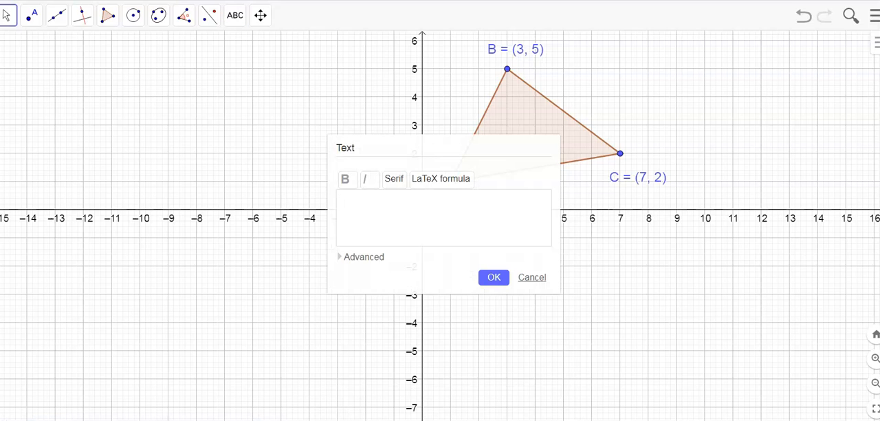
{"action": "type", "text": "Translations"}
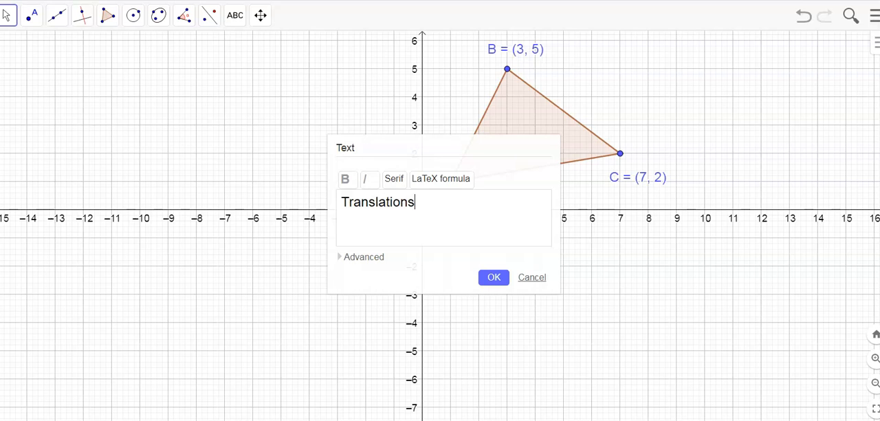
{"action": "left_click", "coordinate": [494, 277]}
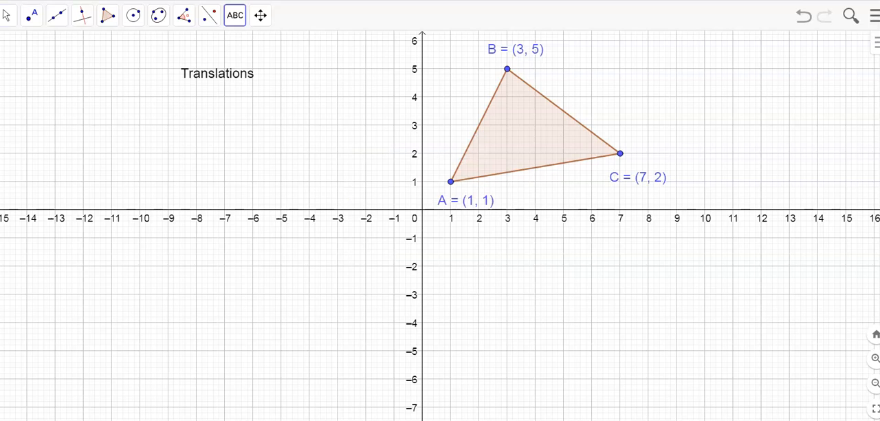
{"action": "left_click_drag", "start_coordinate": [217, 73], "coordinate": [155, 52]}
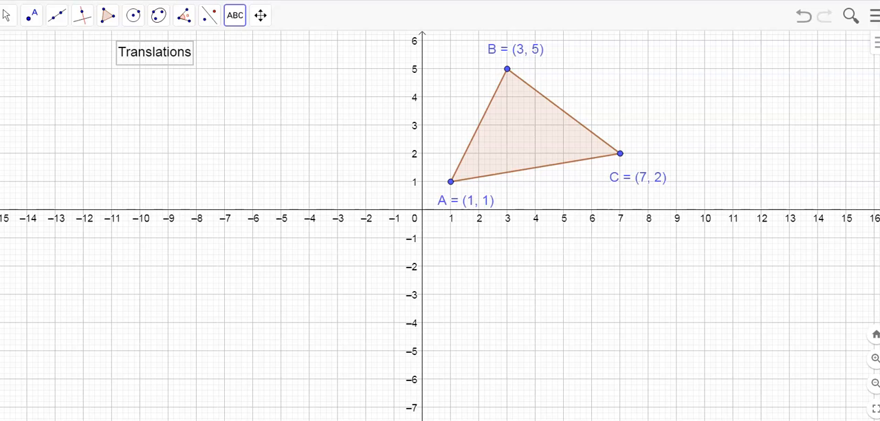
Step: Extend the heading text to read "Translations (slide)"
{"action": "left_click", "coordinate": [154, 52]}
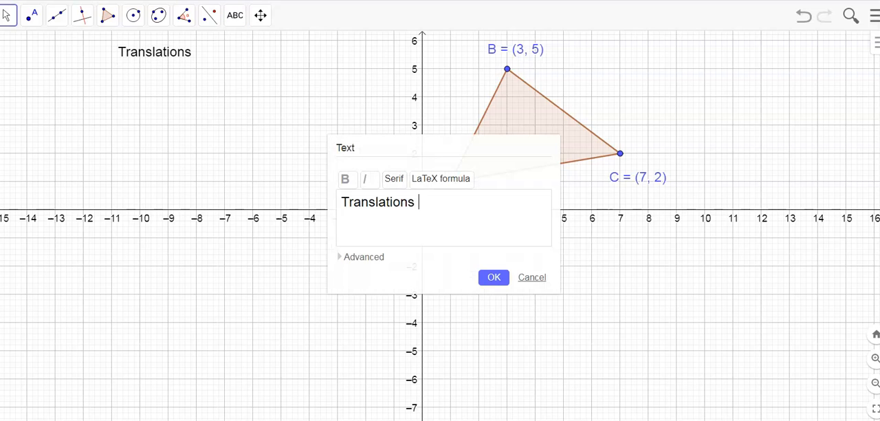
{"action": "type", "text": "(slide)"}
{"action": "left_click", "coordinate": [493, 278]}
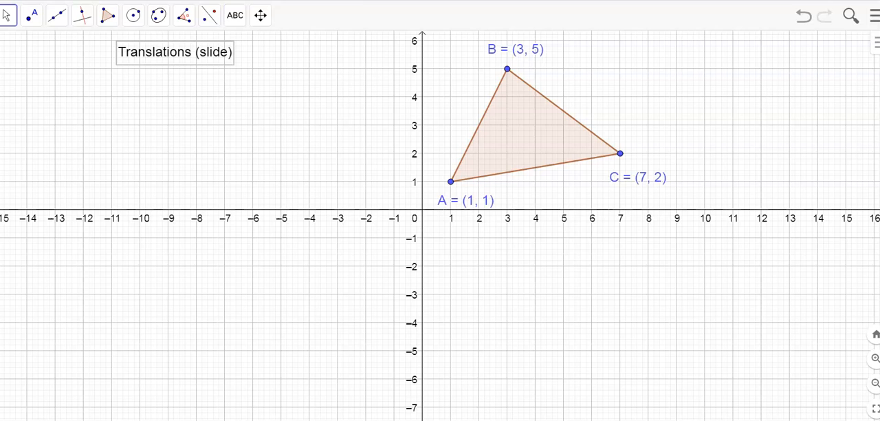
Step: Add the text "Move 3 right and 2 up" and place it just below the "Translations (slide)" heading
{"action": "left_click", "coordinate": [234, 15]}
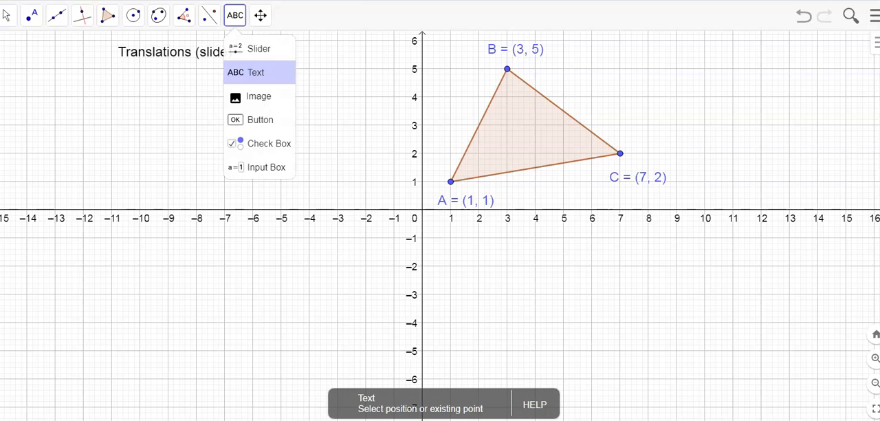
{"action": "left_click", "coordinate": [246, 71]}
{"action": "left_click", "coordinate": [132, 84]}
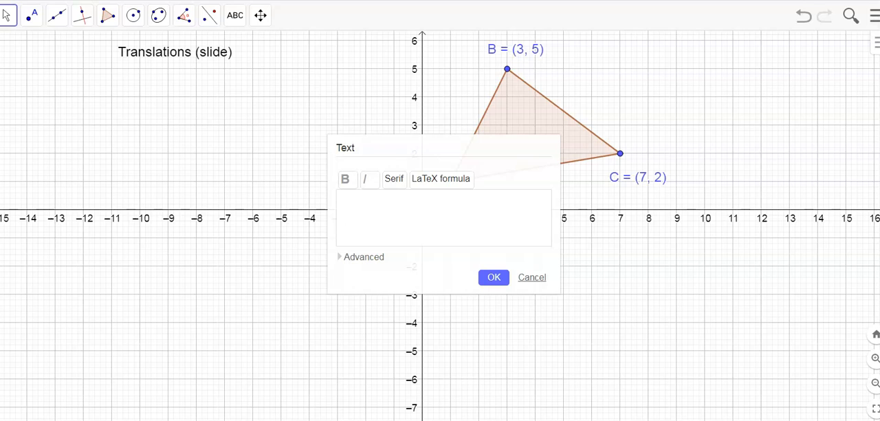
{"action": "type", "text": "Move 3 right and "}
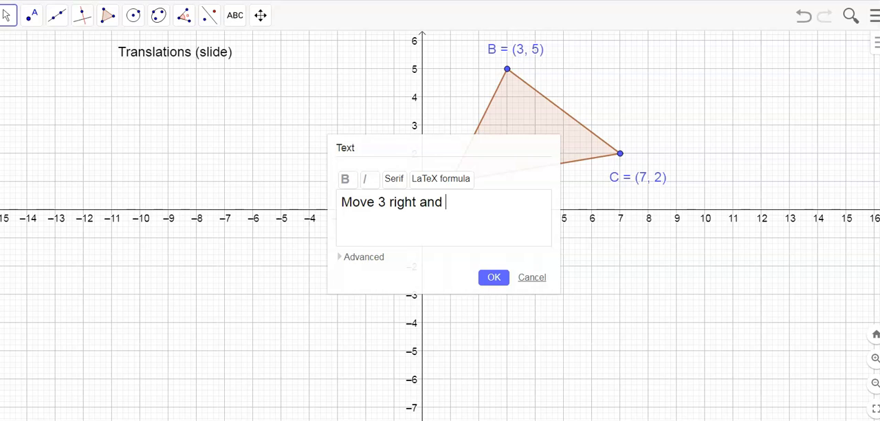
{"action": "type", "text": "2 up"}
{"action": "left_click", "coordinate": [494, 277]}
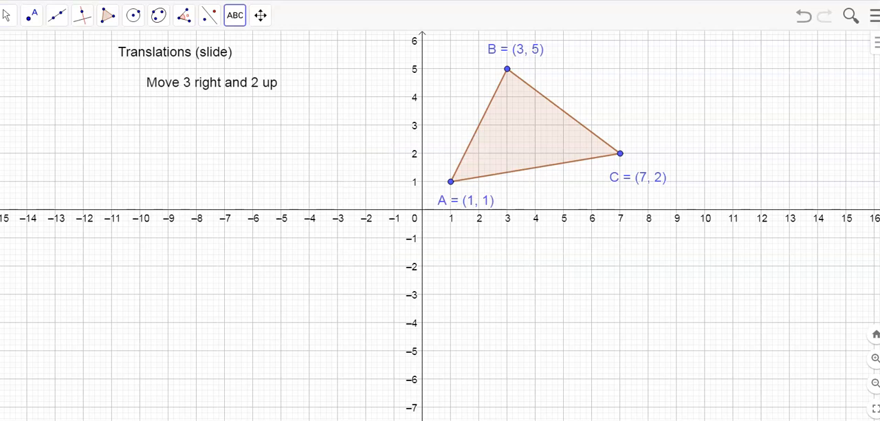
{"action": "left_click_drag", "start_coordinate": [212, 83], "coordinate": [154, 89]}
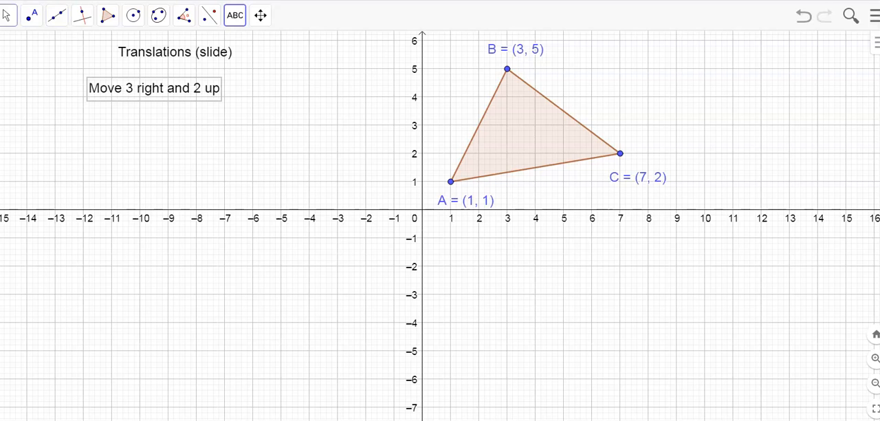
Step: Draw a vector from (-12, 1) to (-9, 3) with the Vector tool
{"action": "left_click", "coordinate": [57, 15]}
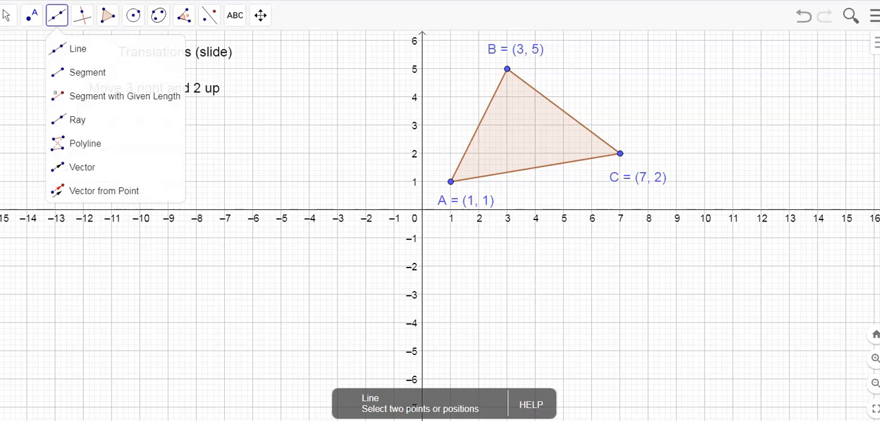
{"action": "left_click", "coordinate": [82, 167]}
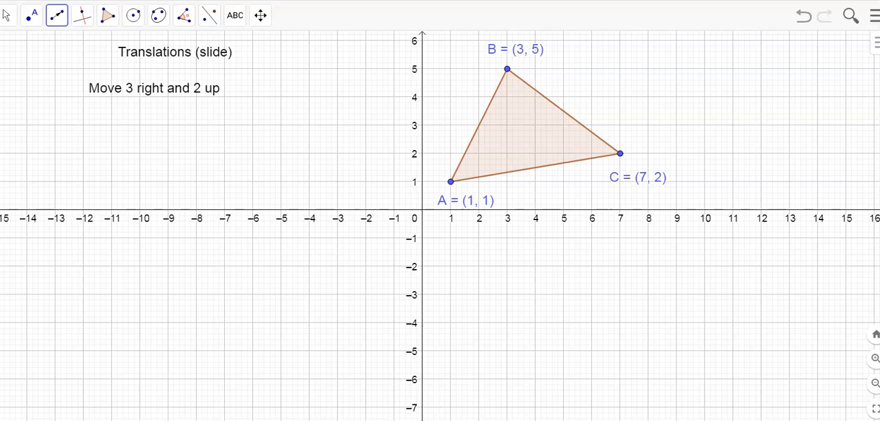
{"action": "left_click", "coordinate": [83, 181]}
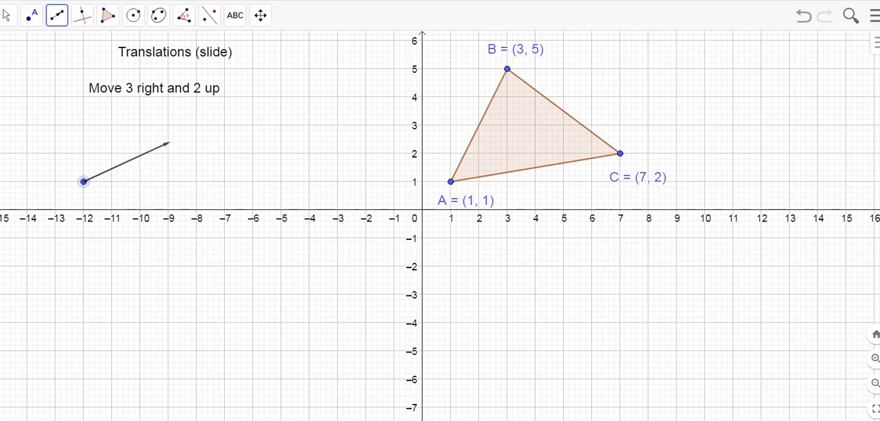
{"action": "left_click", "coordinate": [168, 125]}
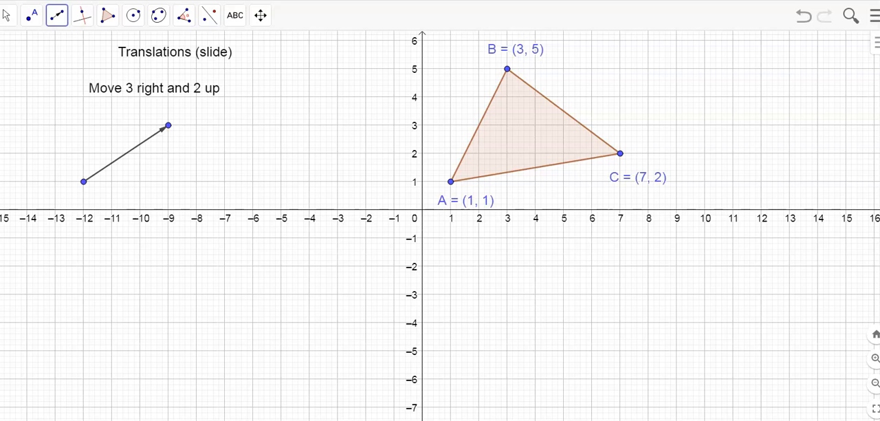
Step: Add the text "vector" and place it just above the drawn vector
{"action": "left_click", "coordinate": [236, 15]}
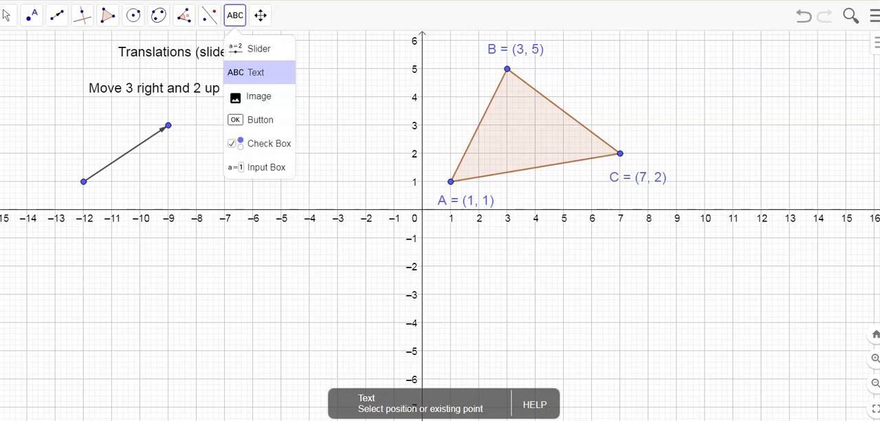
{"action": "left_click", "coordinate": [256, 72]}
{"action": "left_click", "coordinate": [90, 238]}
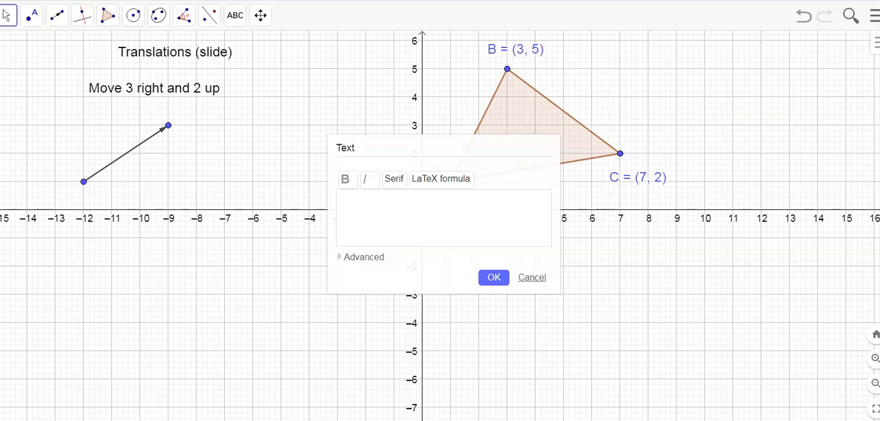
{"action": "type", "text": "vector"}
{"action": "left_click", "coordinate": [494, 277]}
{"action": "left_click_drag", "start_coordinate": [66, 133], "coordinate": [103, 135]}
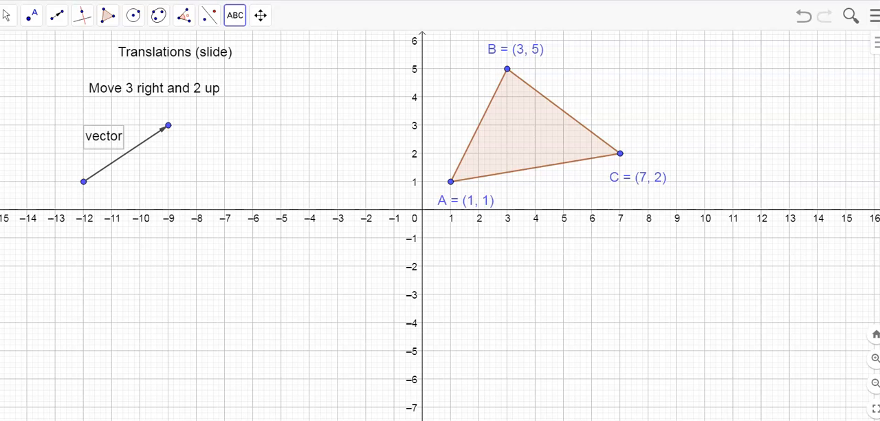
Step: Add the text "component form" and place it just below the vector's arrowhead
{"action": "left_click", "coordinate": [110, 248]}
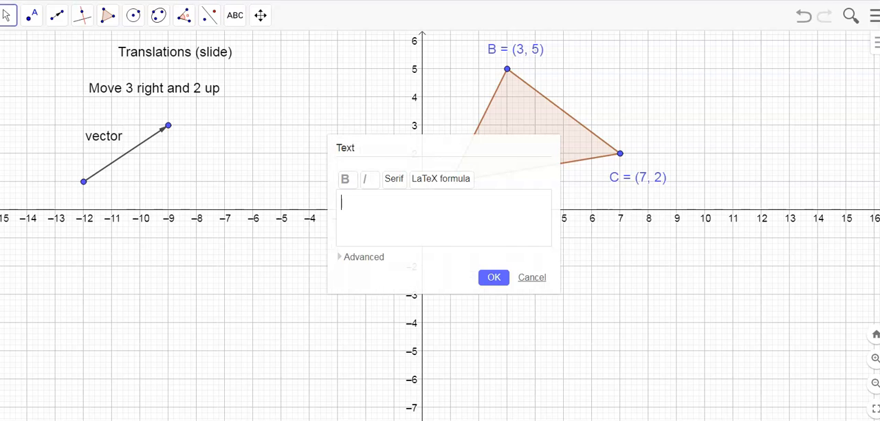
{"action": "type", "text": "component form"}
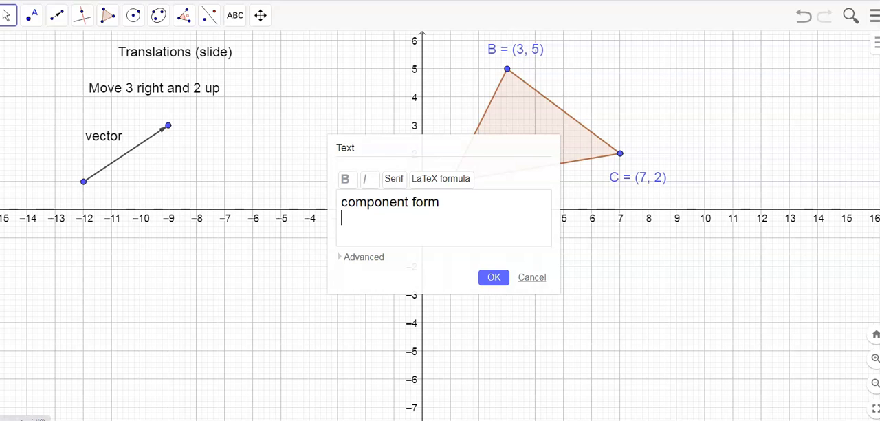
{"action": "left_click", "coordinate": [363, 257]}
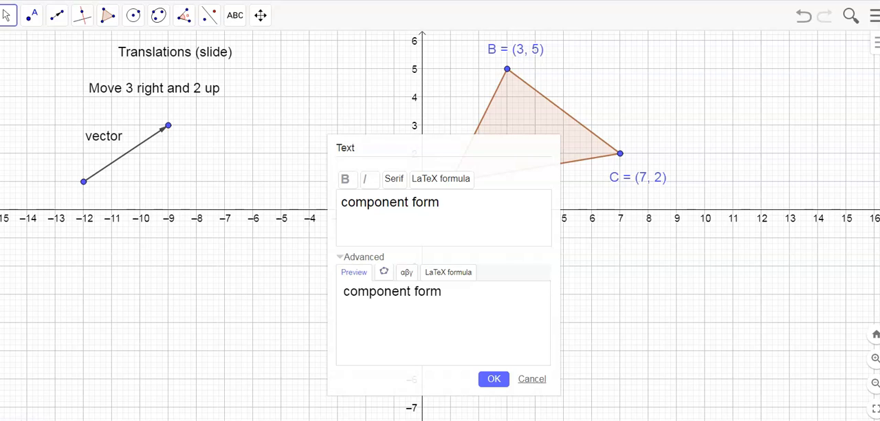
{"action": "left_click", "coordinate": [406, 273]}
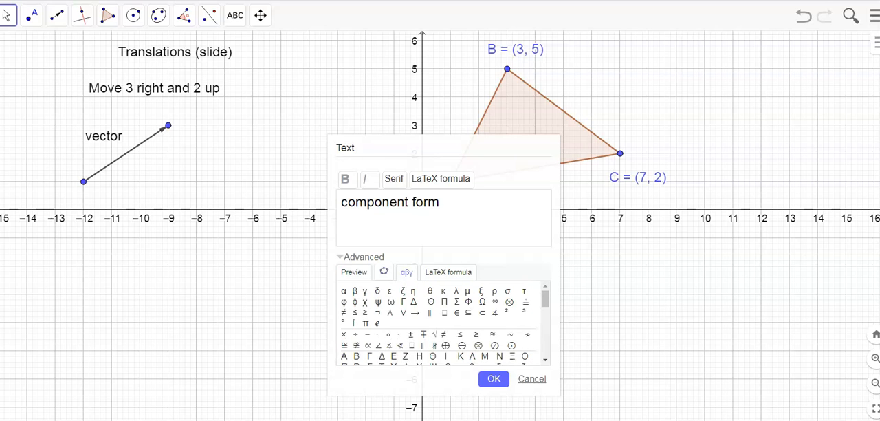
{"action": "left_click", "coordinate": [448, 273]}
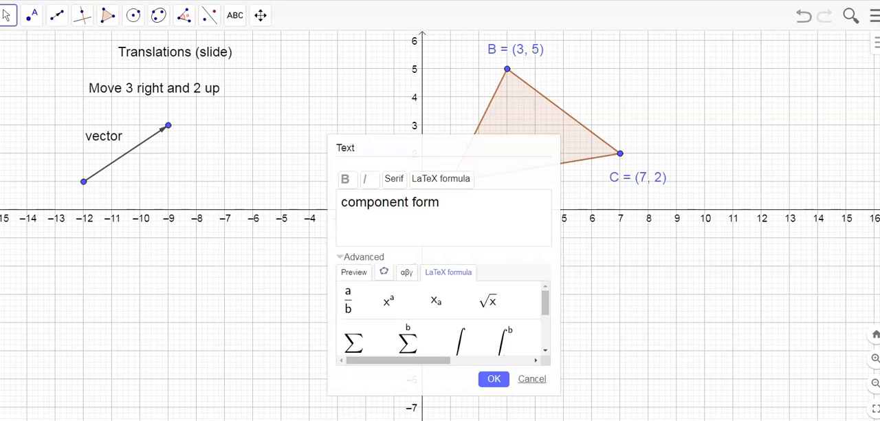
{"action": "scroll", "coordinate": [443, 318], "scroll_direction": "down", "scroll_amount": 3}
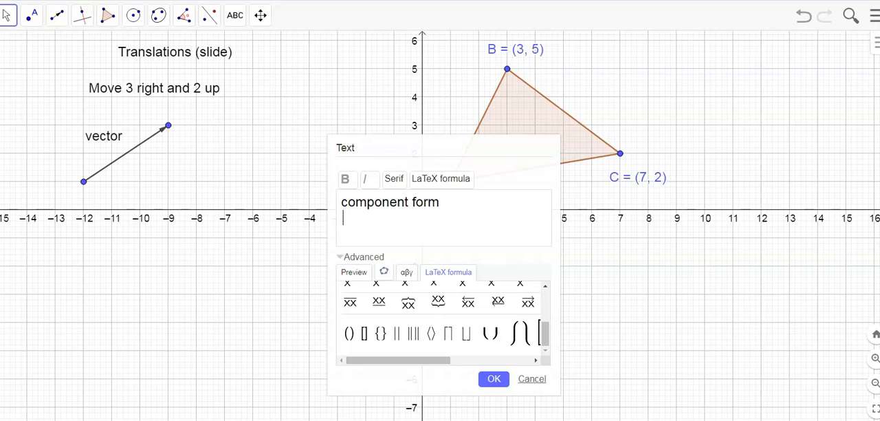
{"action": "left_click", "coordinate": [494, 379]}
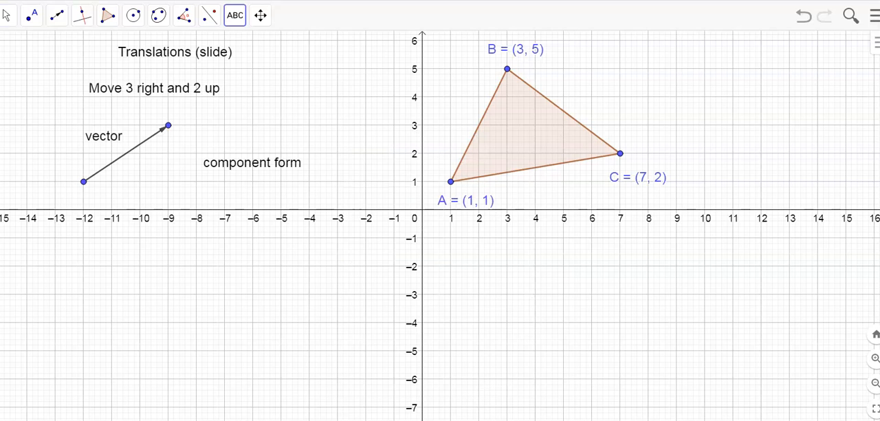
{"action": "left_click_drag", "start_coordinate": [252, 162], "coordinate": [196, 155]}
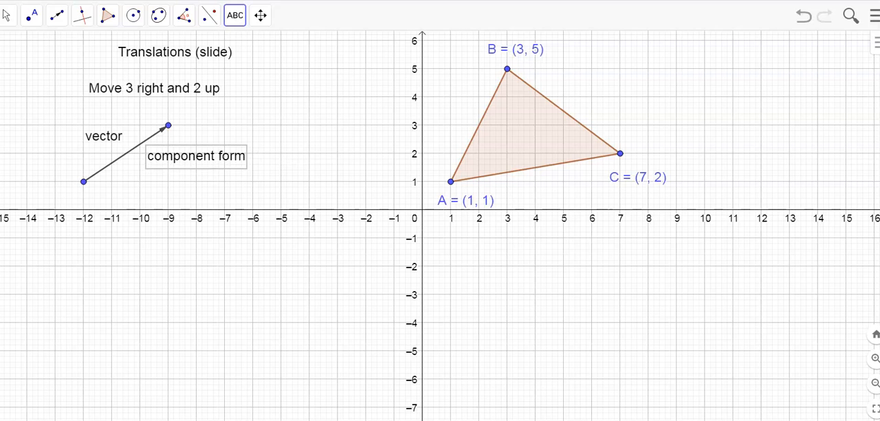
Step: Add a LaTeX formula text showing 3, 2 inside angle brackets, using the \left\langle \right\rangle template
{"action": "left_click", "coordinate": [235, 15]}
{"action": "left_click", "coordinate": [257, 71]}
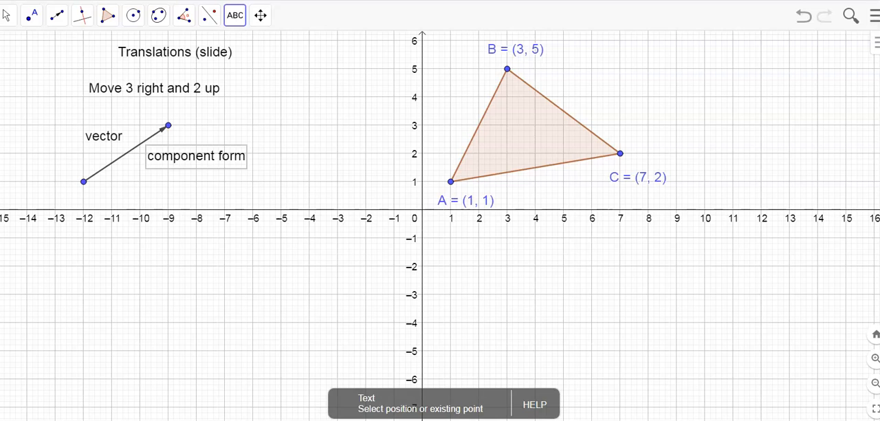
{"action": "left_click", "coordinate": [180, 187]}
{"action": "left_click", "coordinate": [441, 180]}
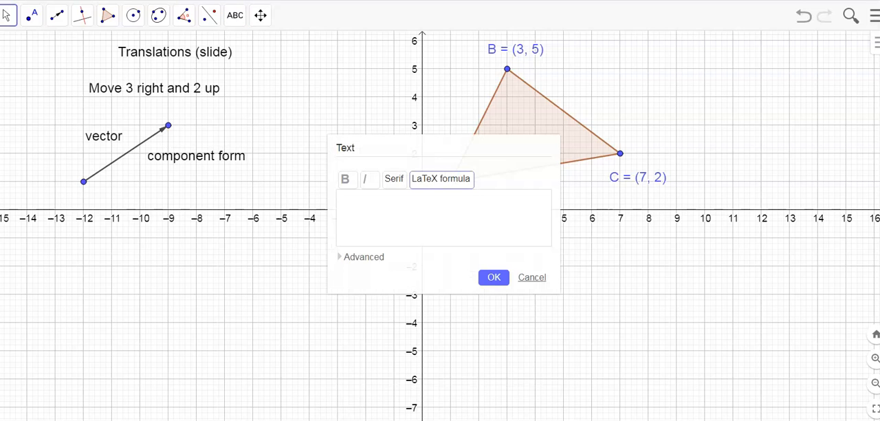
{"action": "left_click", "coordinate": [442, 179]}
{"action": "left_click", "coordinate": [363, 257]}
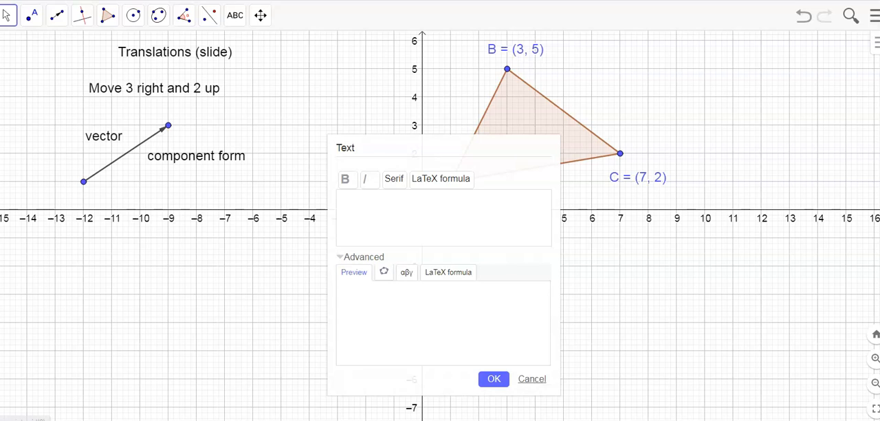
{"action": "left_click", "coordinate": [449, 272]}
{"action": "scroll", "coordinate": [443, 319], "scroll_direction": "down", "scroll_amount": 3}
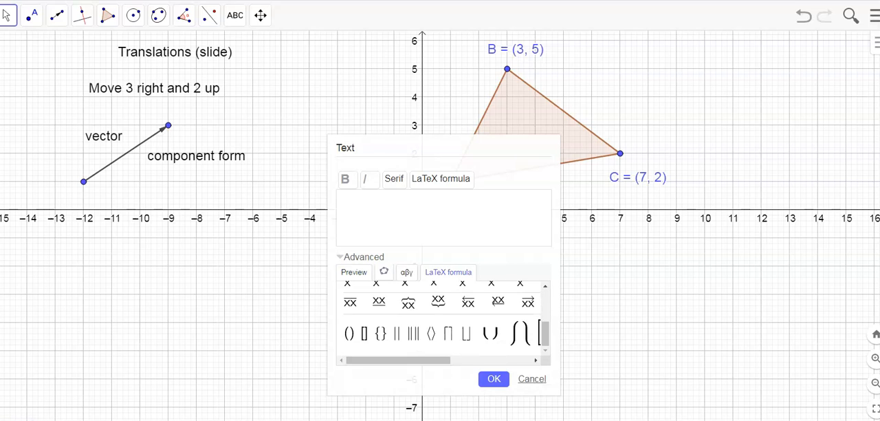
{"action": "left_click", "coordinate": [431, 333]}
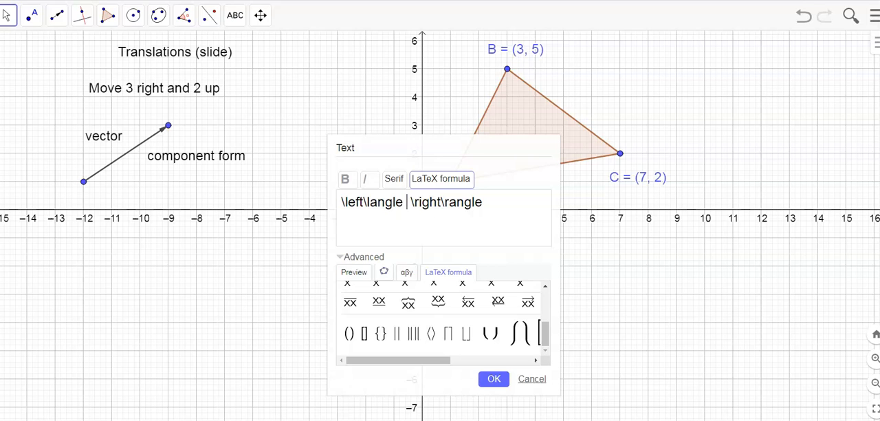
{"action": "type", "text": "3, 2"}
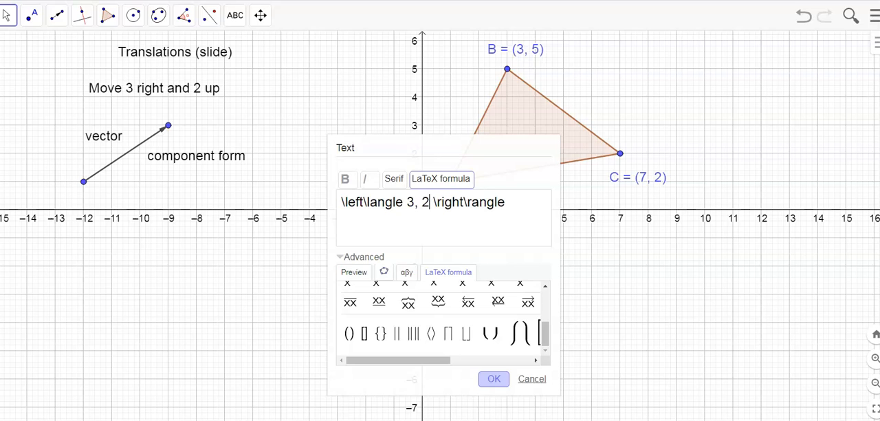
{"action": "left_click", "coordinate": [494, 379]}
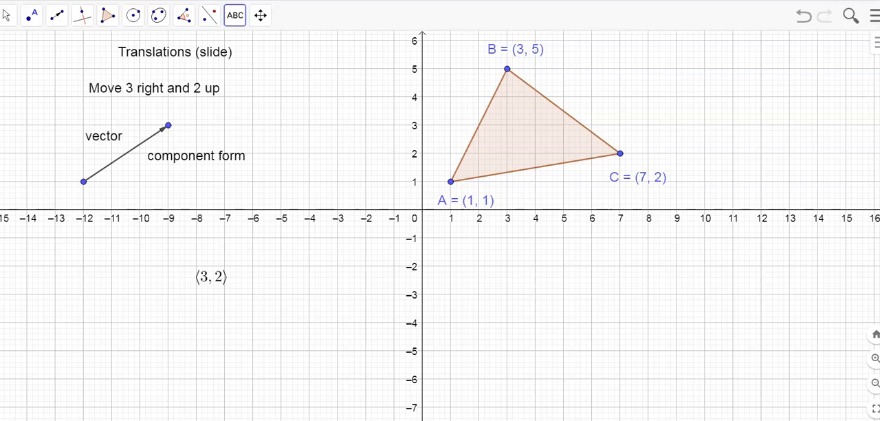
Step: Move the ⟨3, 2⟩ formula text directly beneath the "component form" text beside the vector
{"action": "left_click", "coordinate": [6, 16]}
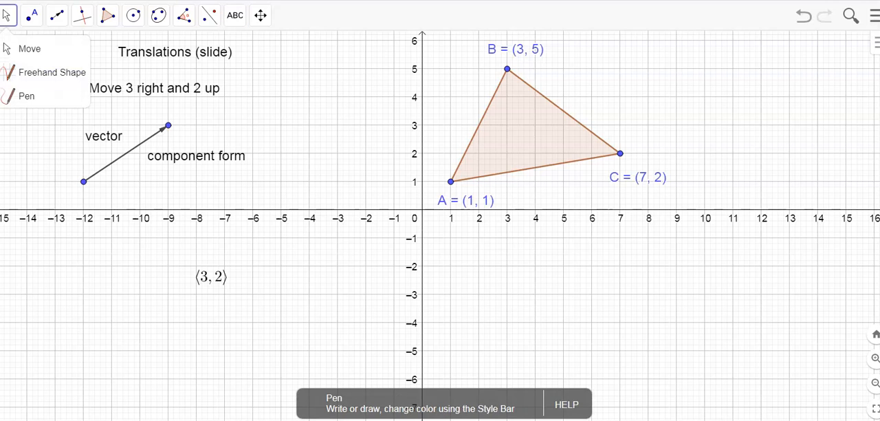
{"action": "left_click_drag", "start_coordinate": [211, 277], "coordinate": [178, 178]}
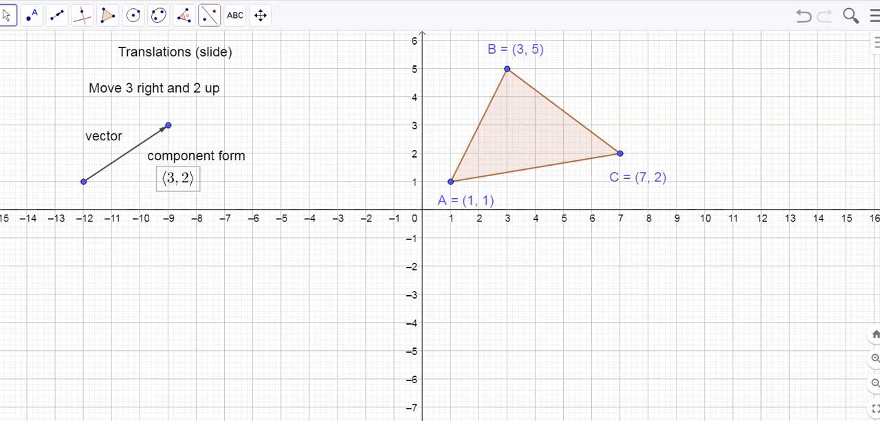
Step: Translate triangle ABC by the drawn vector using Translate by Vector, and bring the entire image triangle into view
{"action": "left_click", "coordinate": [210, 15]}
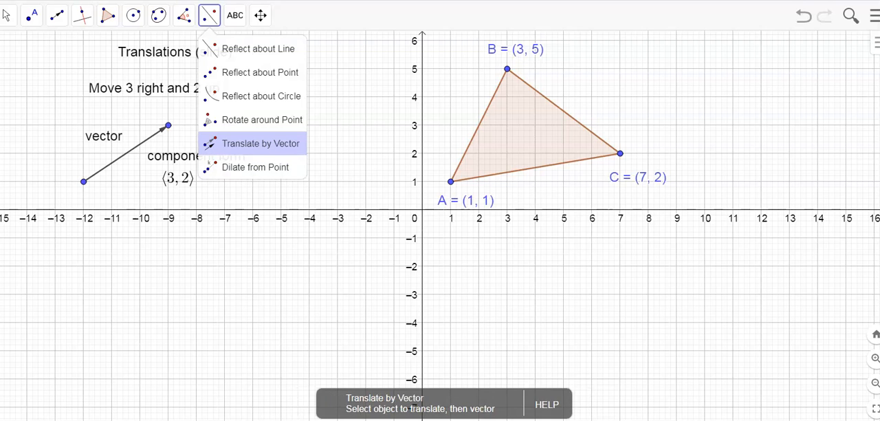
{"action": "left_click", "coordinate": [261, 143]}
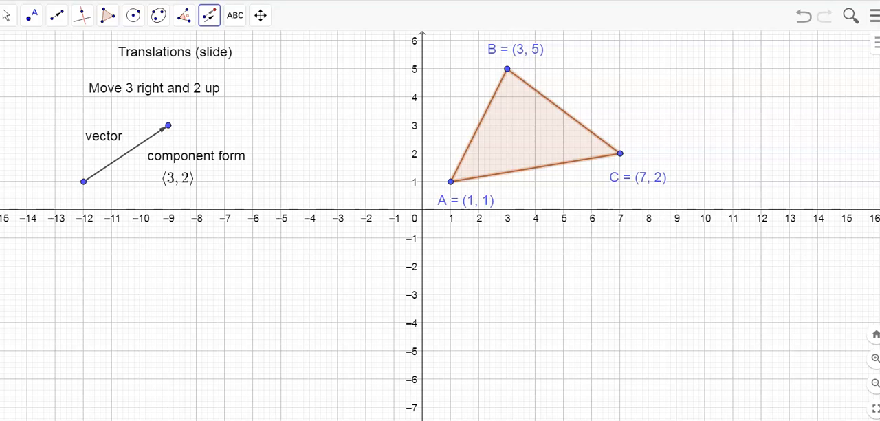
{"action": "left_click", "coordinate": [127, 154]}
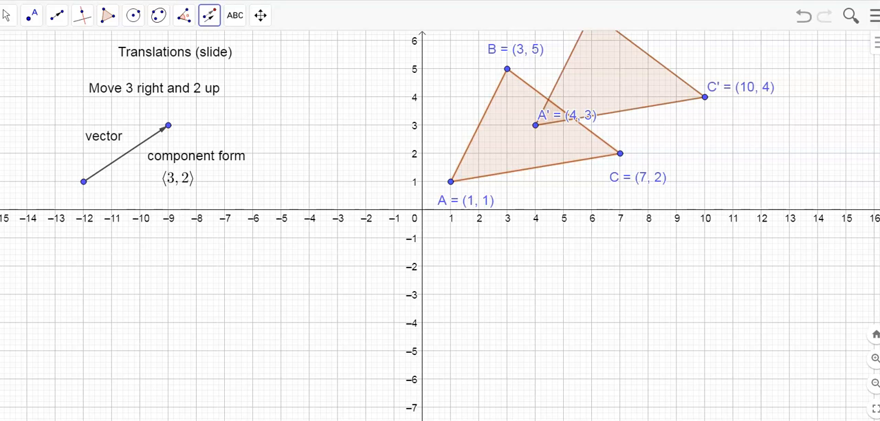
{"action": "left_click", "coordinate": [7, 14]}
{"action": "left_click_drag", "start_coordinate": [303, 117], "coordinate": [303, 253]}
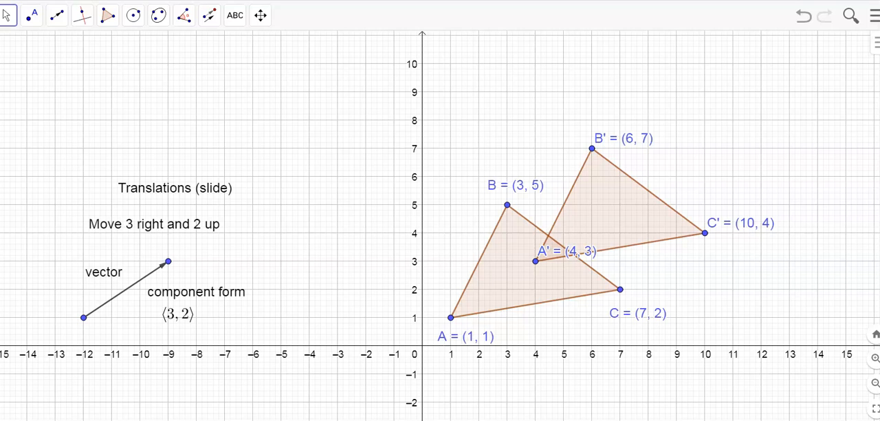
Step: Shift the whole vector slightly down and left, and return it to its original place starting at (-12, 1)
{"action": "left_click_drag", "start_coordinate": [126, 289], "coordinate": [93, 308]}
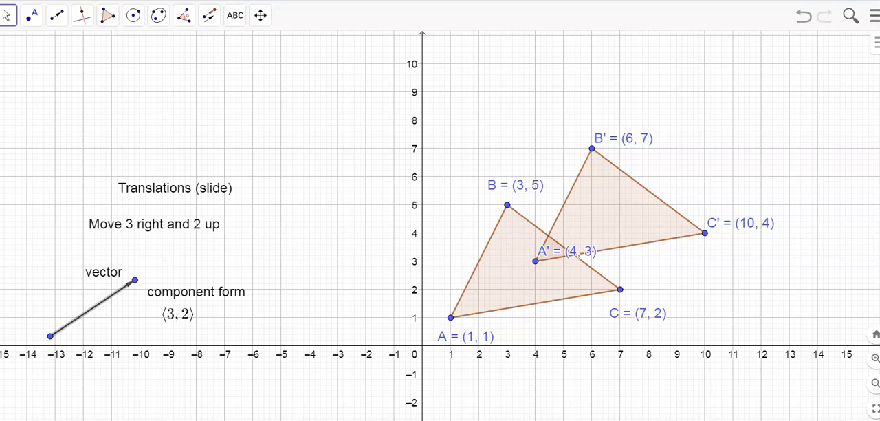
{"action": "left_click_drag", "start_coordinate": [92, 308], "coordinate": [125, 290]}
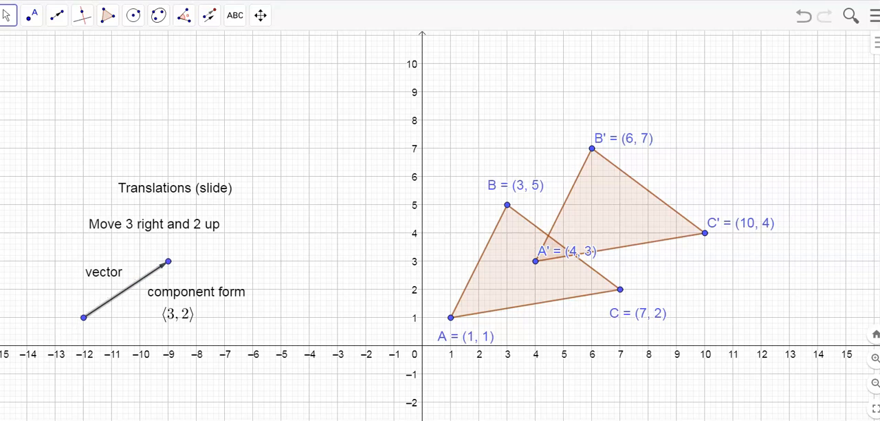
{"action": "mouse_move", "coordinate": [169, 261]}
{"action": "left_mouse_down"}
{"action": "mouse_move", "coordinate": [253, 261]}
{"action": "mouse_move", "coordinate": [369, 146]}
{"action": "mouse_move", "coordinate": [393, 90]}
{"action": "mouse_move", "coordinate": [425, 137]}
{"action": "mouse_move", "coordinate": [354, 204]}
{"action": "mouse_move", "coordinate": [276, 238]}
{"action": "mouse_move", "coordinate": [238, 202]}
{"action": "mouse_move", "coordinate": [280, 172]}
{"action": "mouse_move", "coordinate": [282, 204]}
{"action": "mouse_move", "coordinate": [253, 233]}
{"action": "mouse_move", "coordinate": [225, 232]}
{"action": "mouse_move", "coordinate": [191, 259]}
{"action": "mouse_move", "coordinate": [169, 261]}
{"action": "left_mouse_up"}
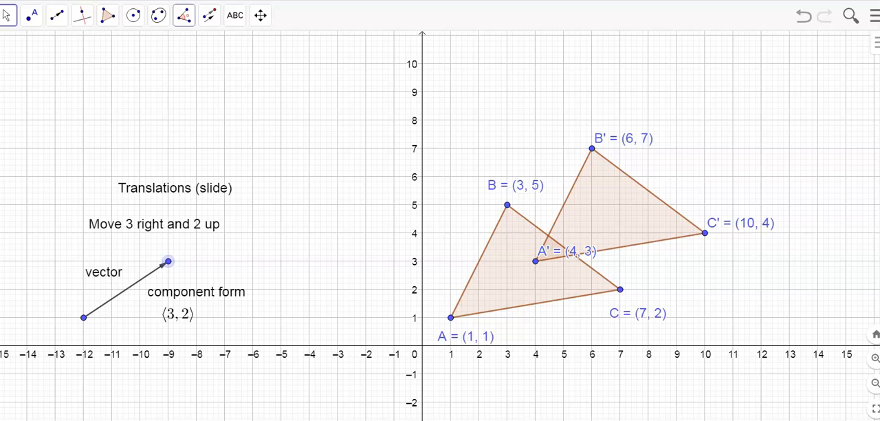
Step: Measure the distance between the vector's endpoints and place the resulting length label just below the arrow
{"action": "left_click", "coordinate": [184, 15]}
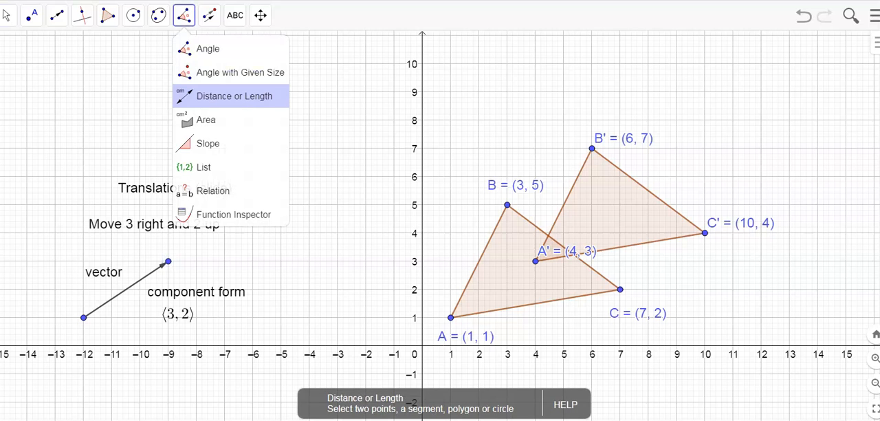
{"action": "left_click", "coordinate": [233, 96]}
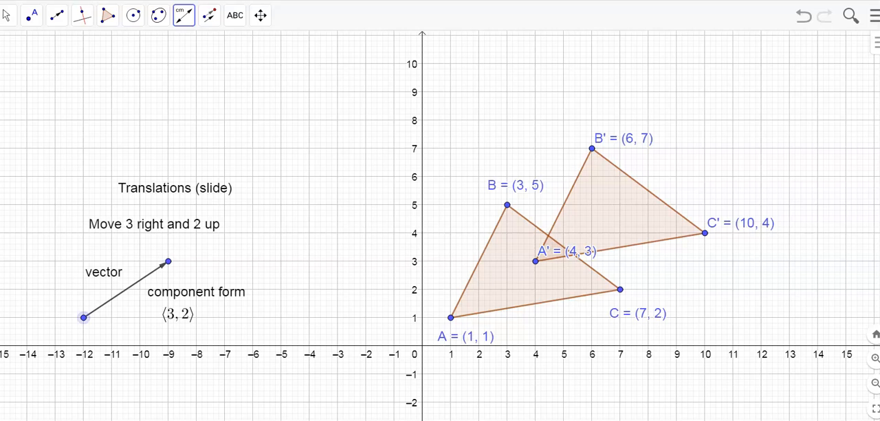
{"action": "left_click", "coordinate": [83, 317]}
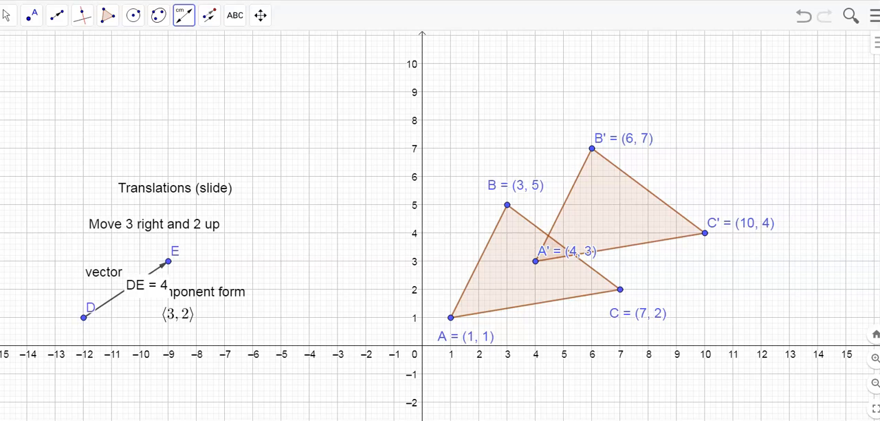
{"action": "left_click", "coordinate": [6, 15]}
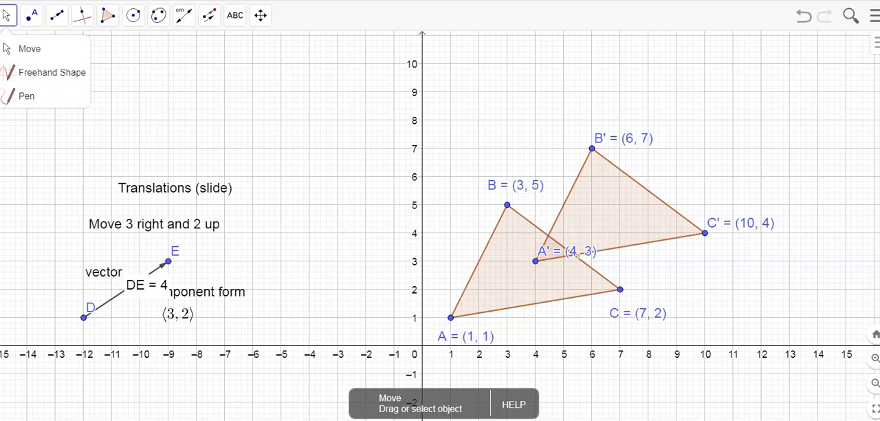
{"action": "left_click_drag", "start_coordinate": [142, 299], "coordinate": [128, 316]}
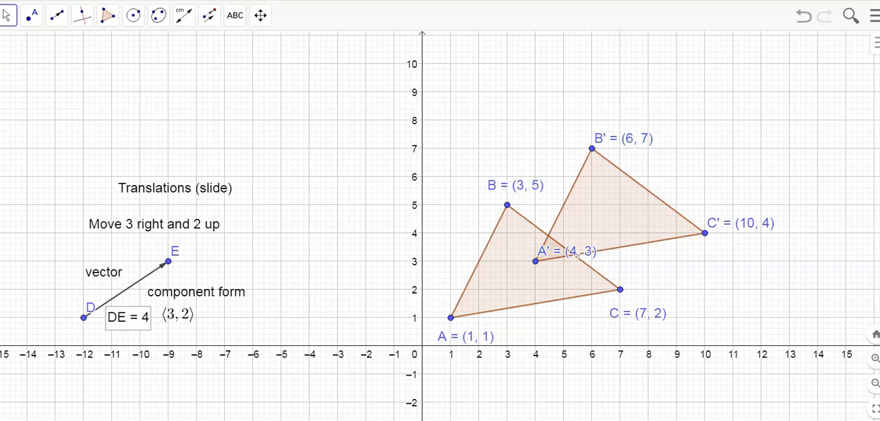
Step: Examine the length label's text, position, advanced and algebra settings, as well as the global and grid settings
{"action": "right_click", "coordinate": [127, 315]}
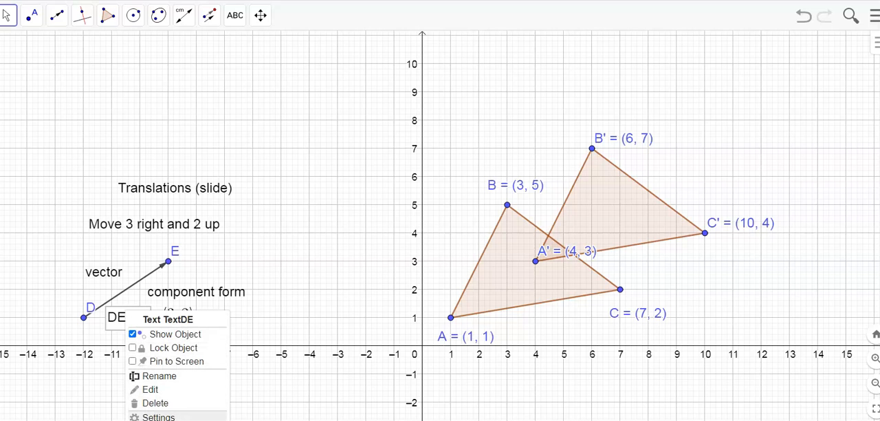
{"action": "left_click", "coordinate": [158, 416]}
{"action": "left_click", "coordinate": [610, 39]}
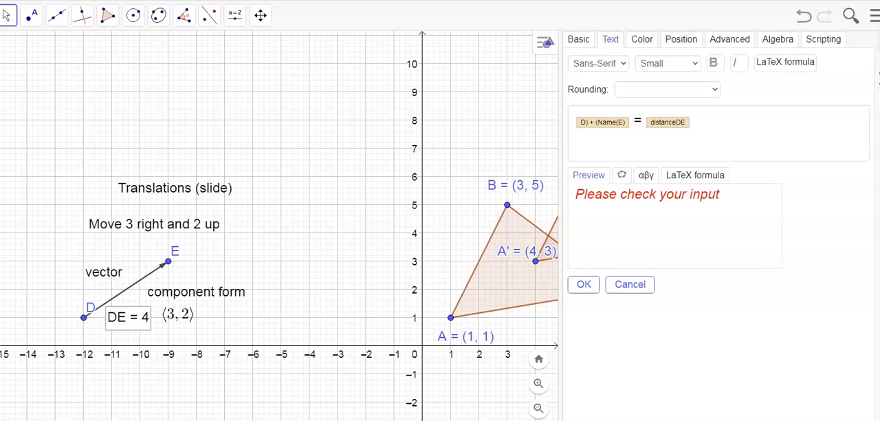
{"action": "left_click", "coordinate": [681, 39]}
{"action": "left_click", "coordinate": [730, 40]}
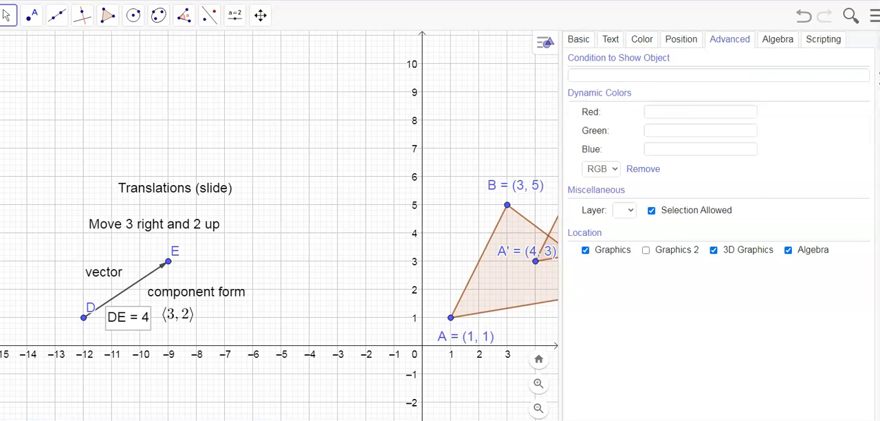
{"action": "left_click", "coordinate": [778, 39]}
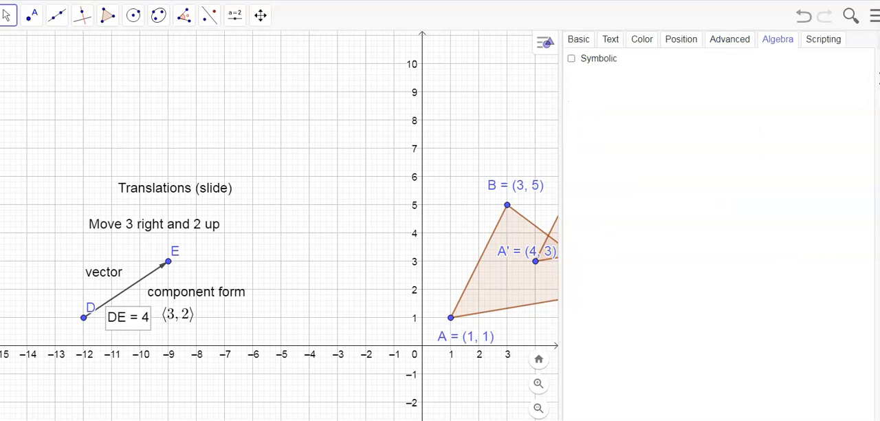
{"action": "left_click", "coordinate": [879, 78]}
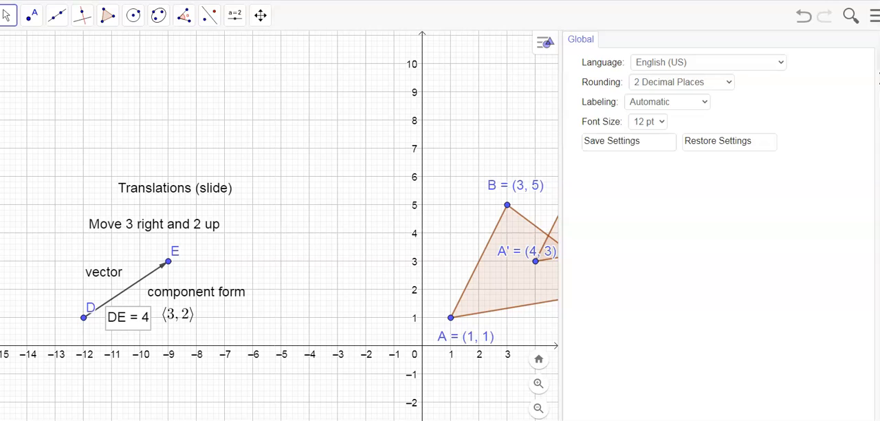
{"action": "left_click", "coordinate": [879, 78]}
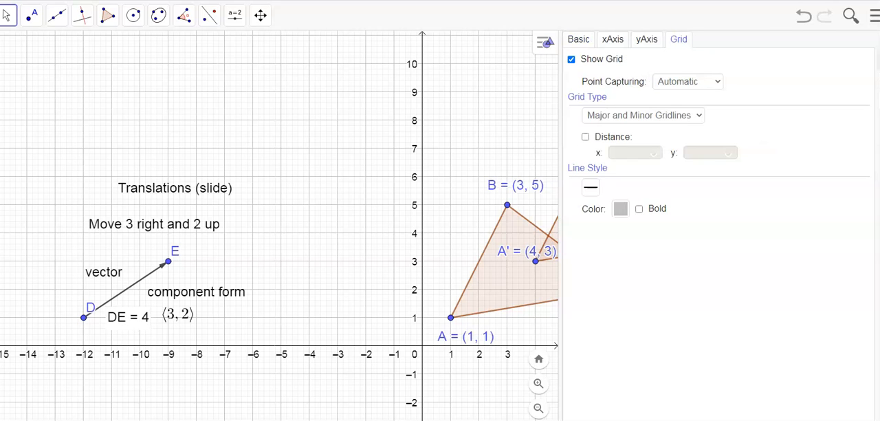
{"action": "left_click", "coordinate": [879, 42]}
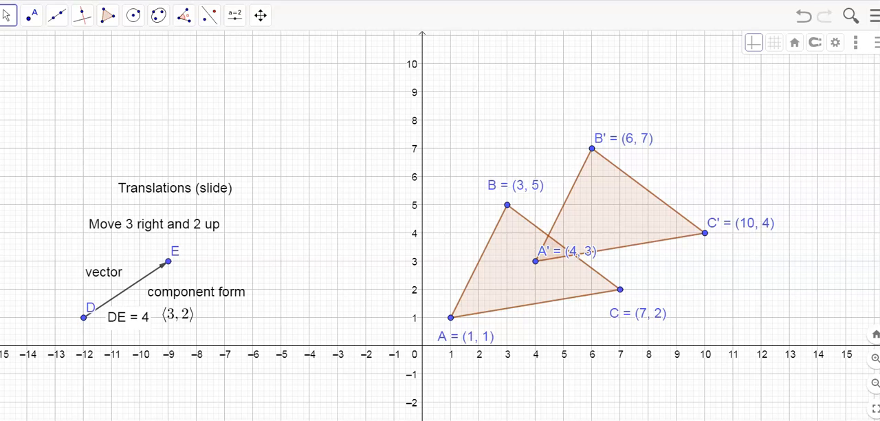
Step: Undo the length label's move and the distance measurement on the vector
{"action": "key", "text": "ctrl+z"}
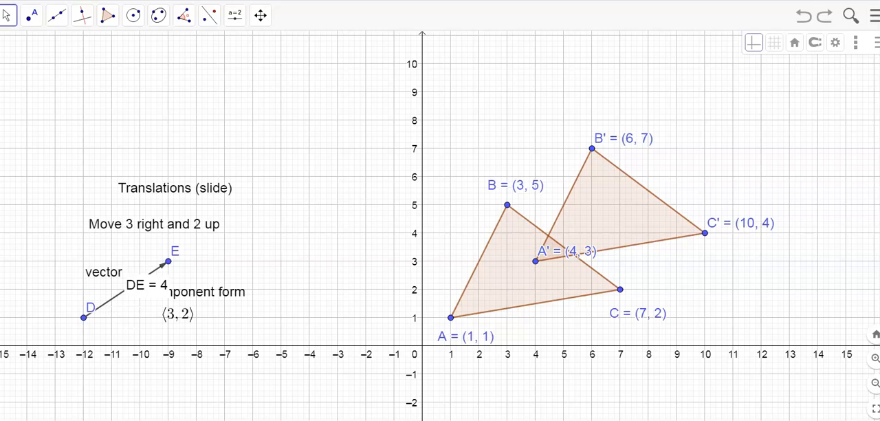
{"action": "key", "text": "ctrl+z"}
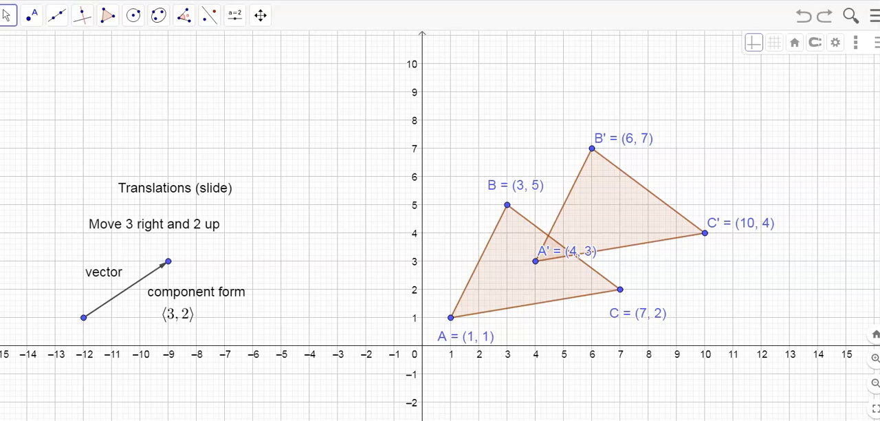
Step: Start a new text below the x-axis under the vector, reading "Mapping Rule (x,y)"
{"action": "left_click_drag", "start_coordinate": [577, 253], "coordinate": [577, 157]}
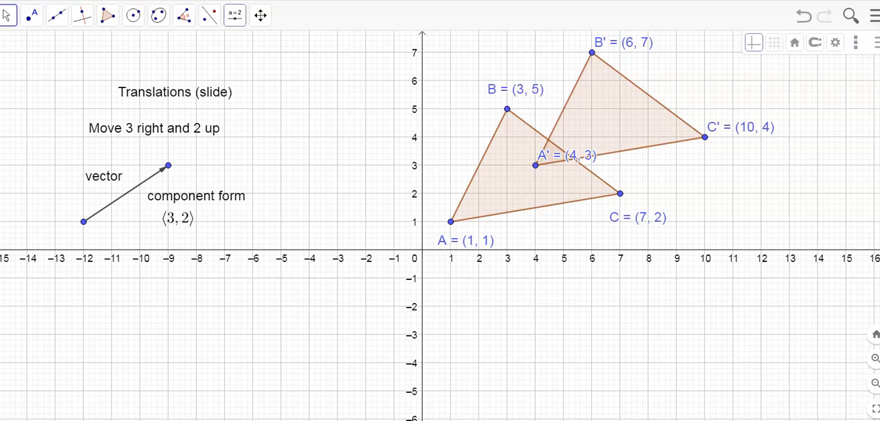
{"action": "left_click", "coordinate": [235, 14]}
{"action": "left_click", "coordinate": [255, 72]}
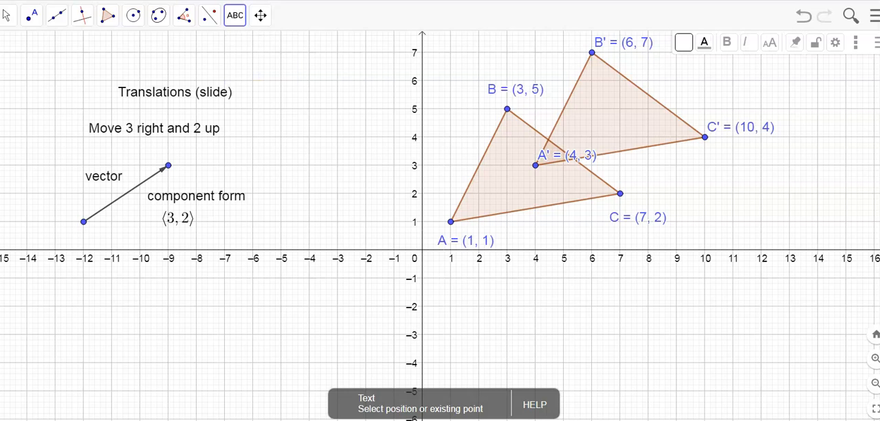
{"action": "left_click", "coordinate": [575, 157]}
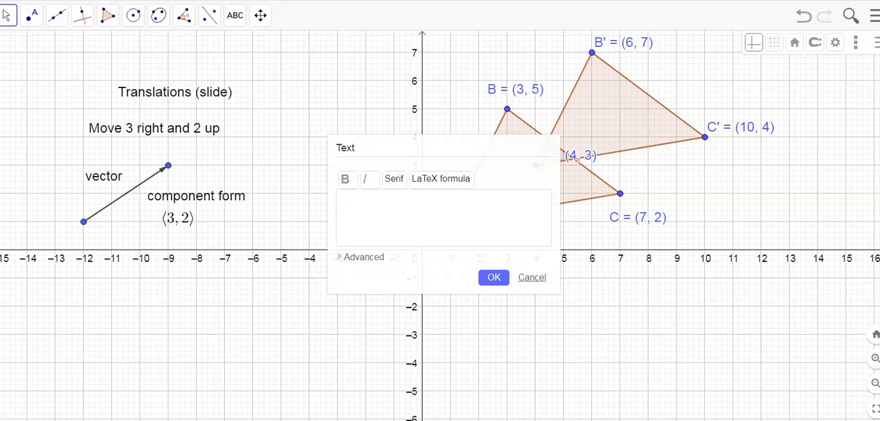
{"action": "type", "text": "Mappio"}
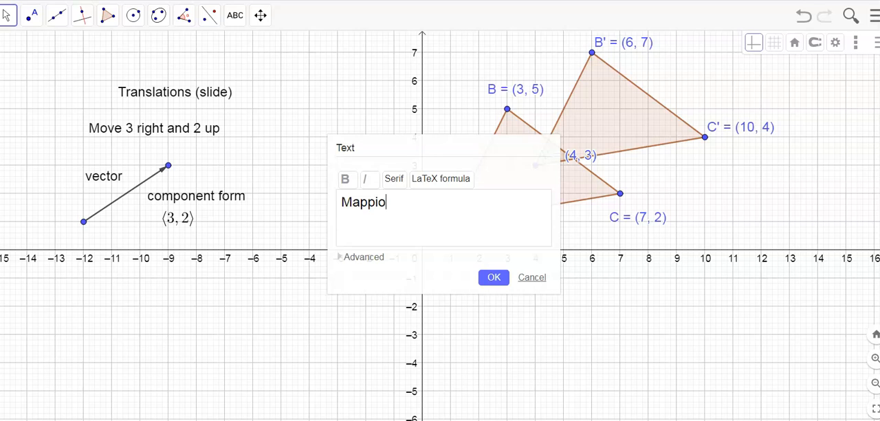
{"action": "key", "text": "BackSpace"}
{"action": "type", "text": "ng Rule"}
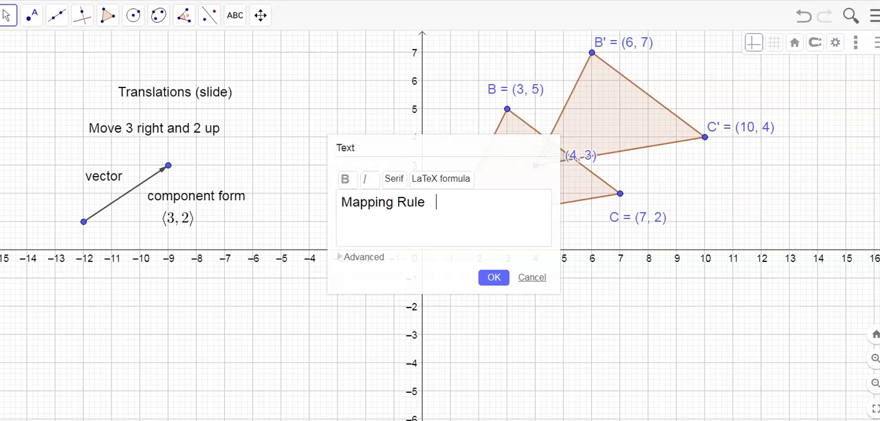
{"action": "type", "text": "   (x,y)"}
{"action": "left_click_drag", "start_coordinate": [413, 147], "coordinate": [219, 267]}
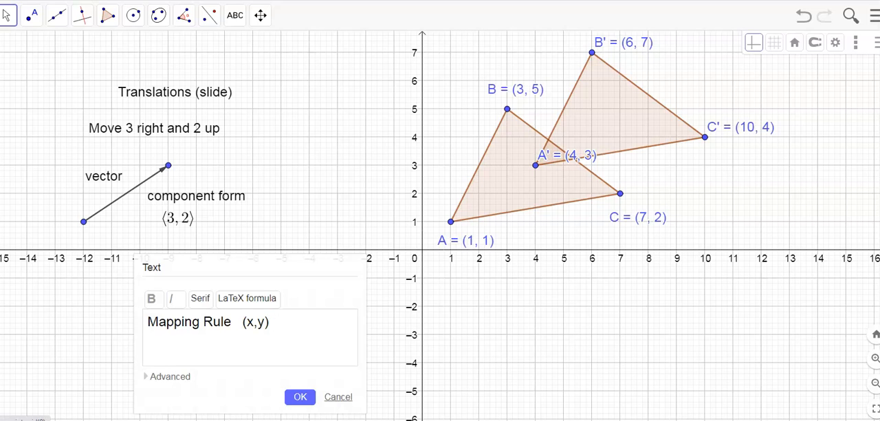
Step: Insert a right arrow symbol (→) after (x,y) in the mapping rule text
{"action": "left_click", "coordinate": [169, 377]}
{"action": "scroll", "coordinate": [107, 381], "scroll_direction": "down", "scroll_amount": 2}
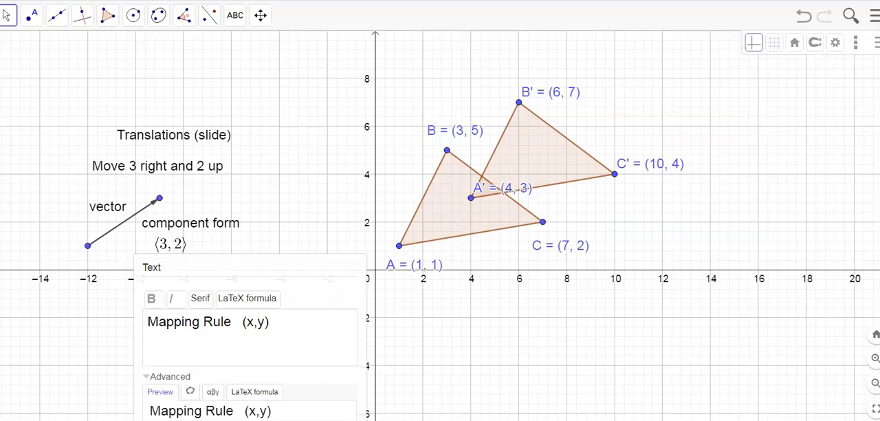
{"action": "scroll", "coordinate": [106, 381], "scroll_direction": "up", "scroll_amount": 2}
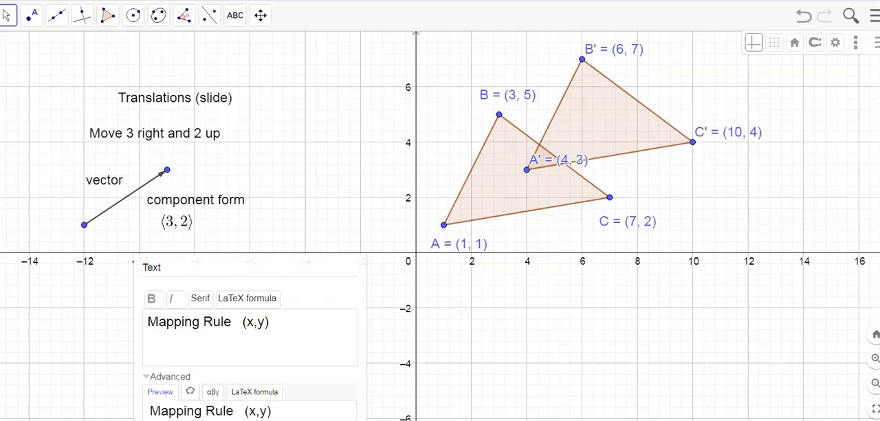
{"action": "left_click_drag", "start_coordinate": [241, 267], "coordinate": [300, 75]}
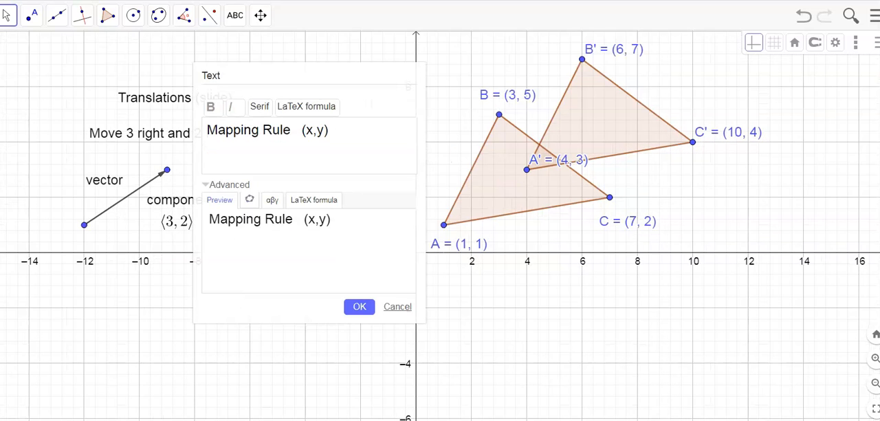
{"action": "left_click", "coordinate": [273, 200]}
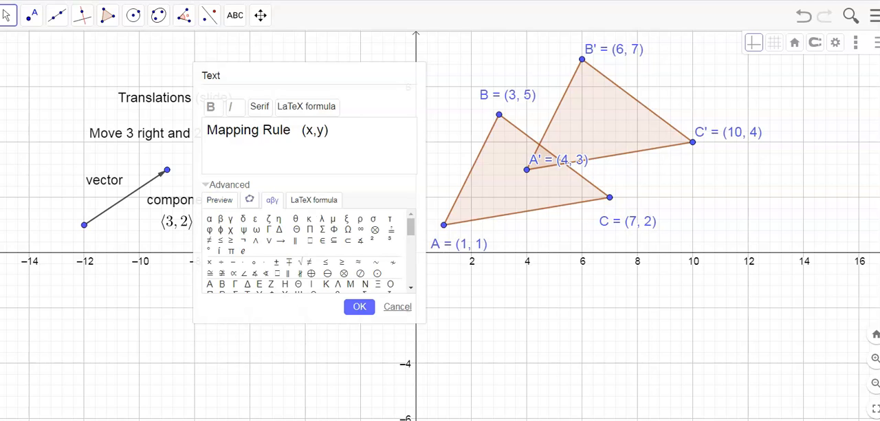
{"action": "left_click", "coordinate": [281, 240]}
Step: Complete the mapping rule text with "(x + 3, y + 2)" and place it just below the x-axis, under the vector
{"action": "type", "text": "(x +3"}
{"action": "key", "text": "BackSpace"}
{"action": "type", "text": "3, y"}
{"action": "type", "text": "+ 2"}
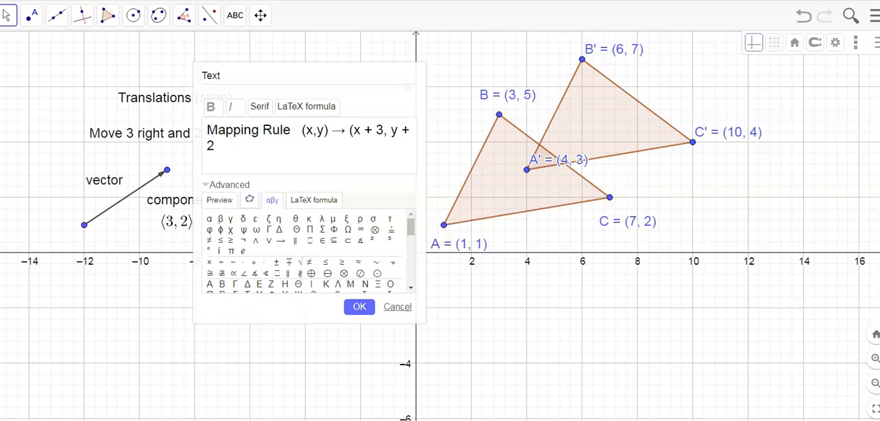
{"action": "type", "text": ")"}
{"action": "left_click", "coordinate": [360, 306]}
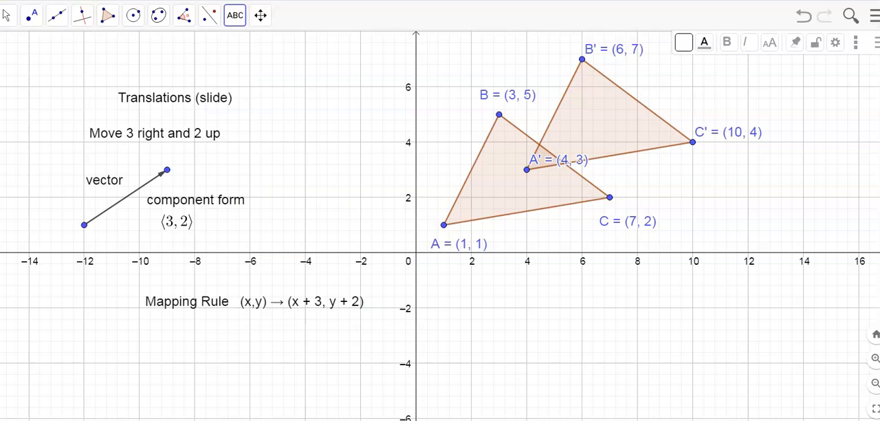
{"action": "left_click_drag", "start_coordinate": [289, 302], "coordinate": [190, 284]}
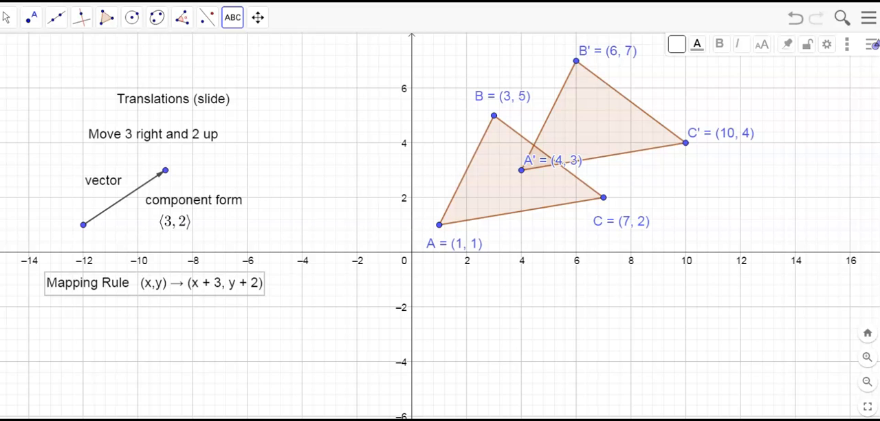
Step: Save the construction under the title "translations" with Shared visibility
{"action": "left_click", "coordinate": [868, 18]}
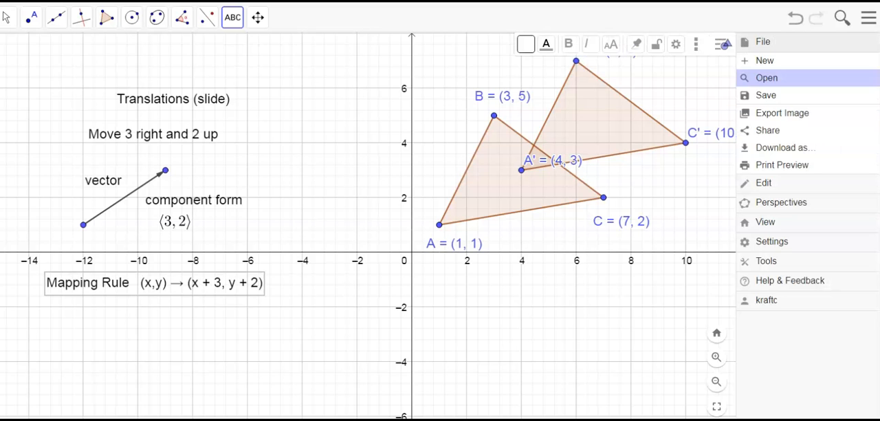
{"action": "left_click", "coordinate": [766, 95]}
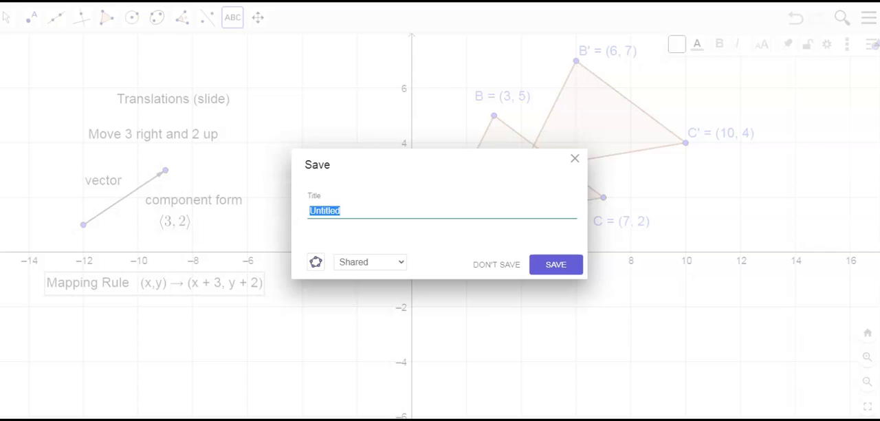
{"action": "type", "text": "translations"}
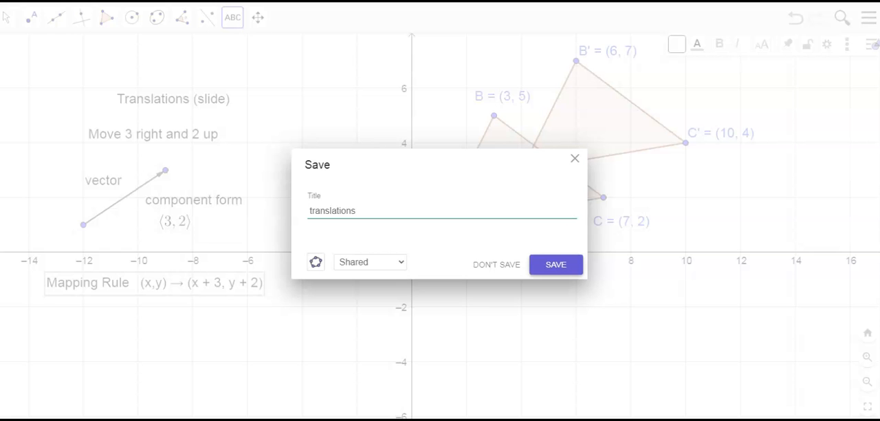
{"action": "key", "text": "Return"}
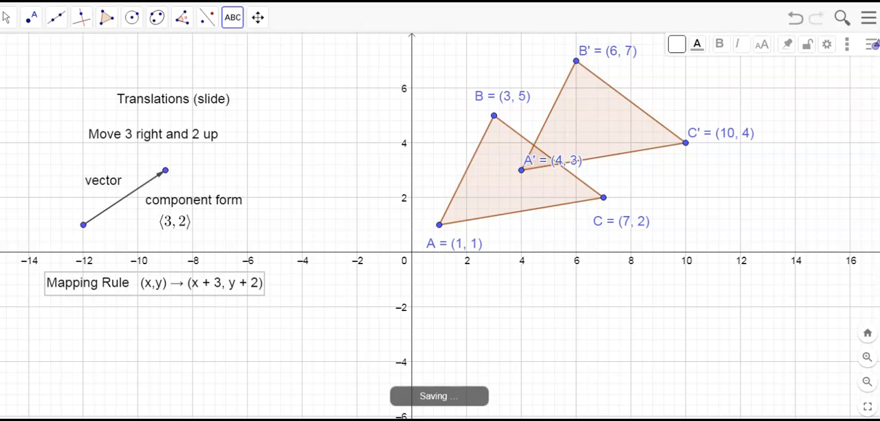